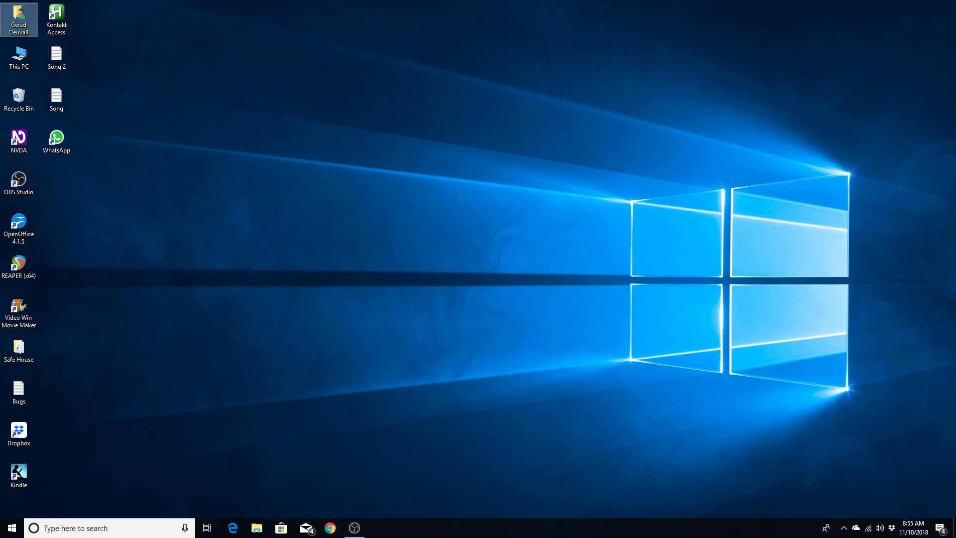
# Review the Windows display scaling and screen resolution settings, then close Settings
pyautogui.rightClick(583, 213)
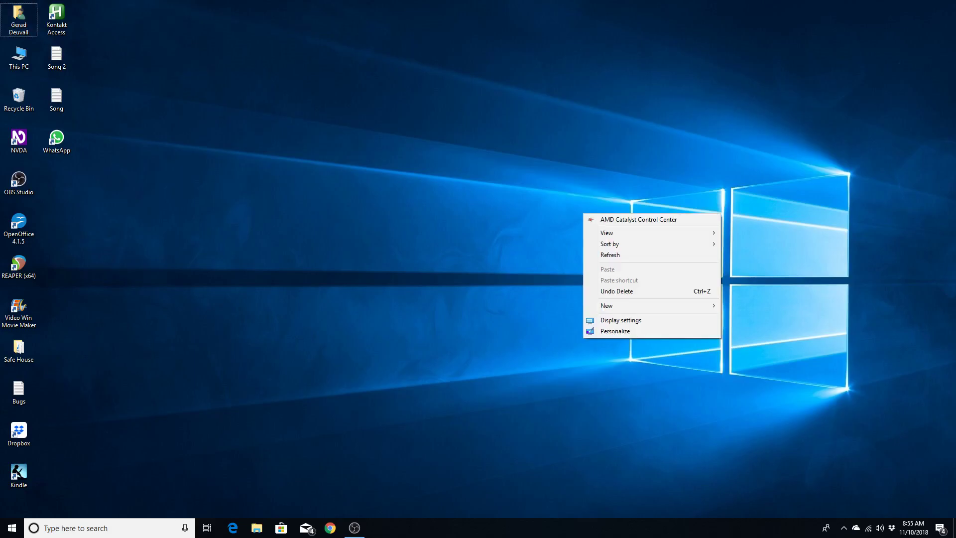
pyautogui.press('Up')
pyautogui.press('Up')
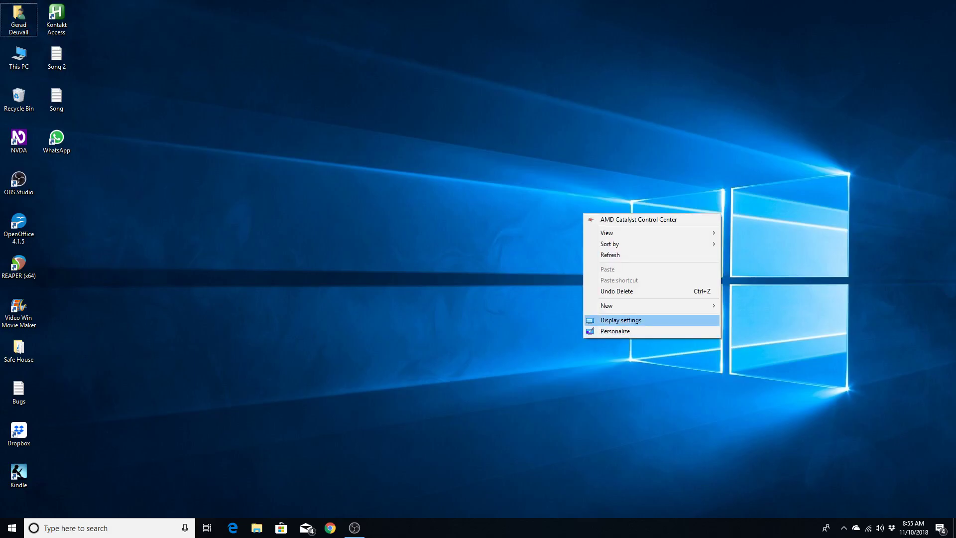
pyautogui.press('Return')
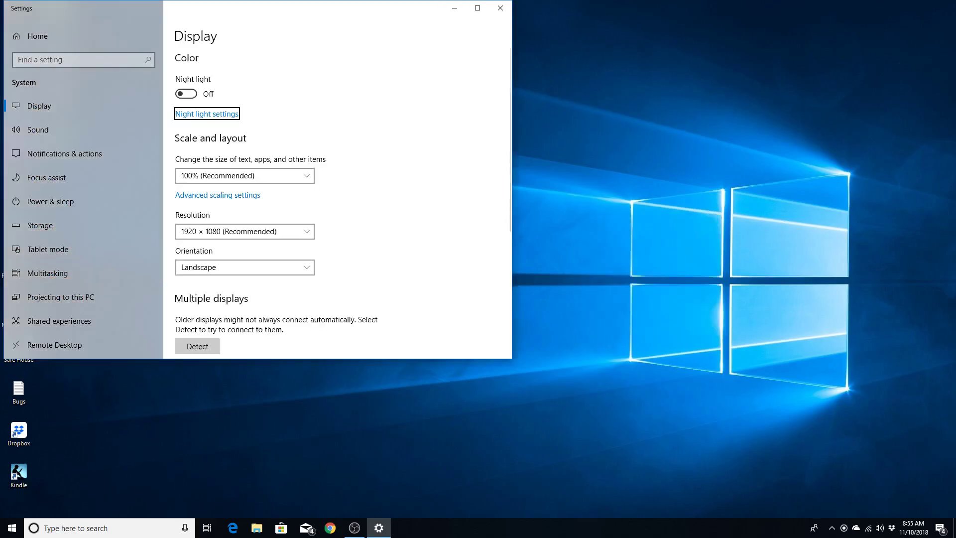
pyautogui.press('Tab')
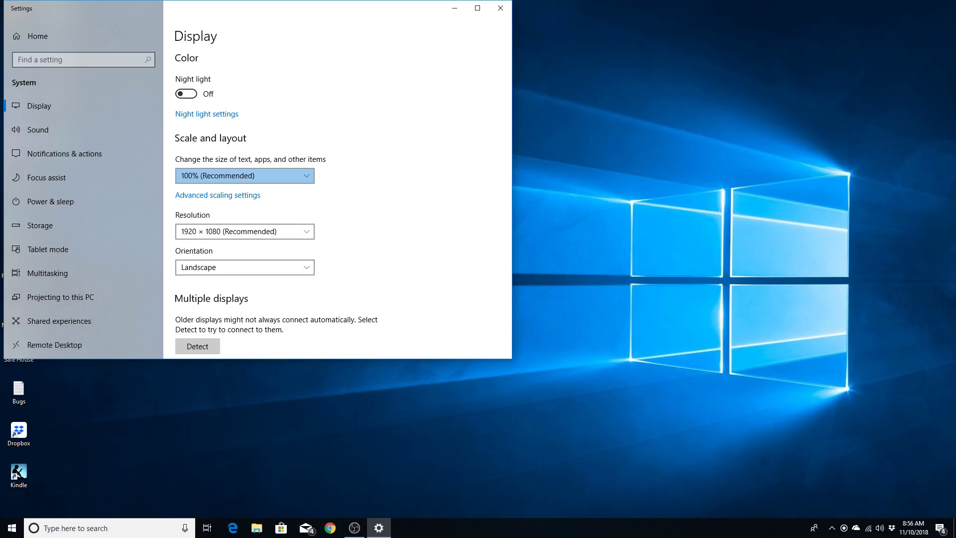
pyautogui.press('Tab')
pyautogui.press('Tab')
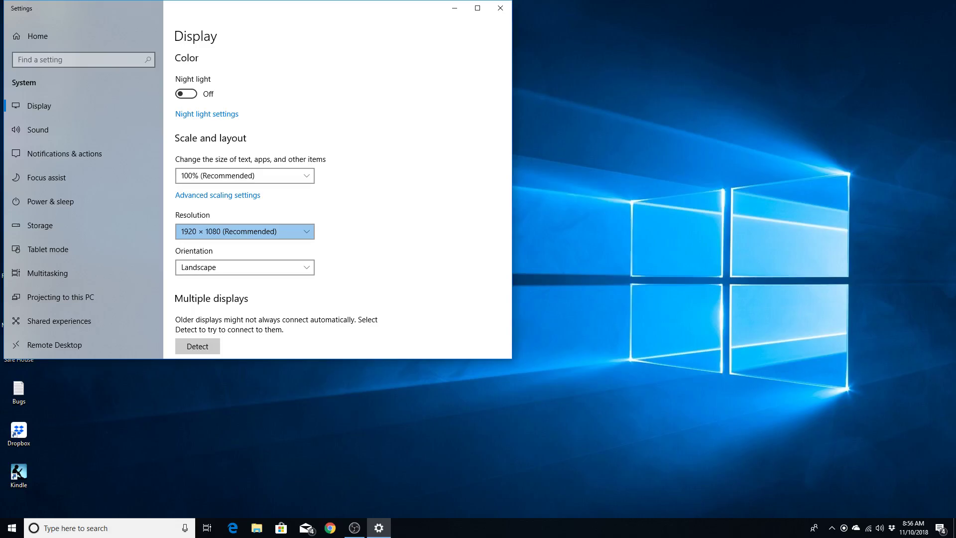
pyautogui.hotkey('alt', 'F4')
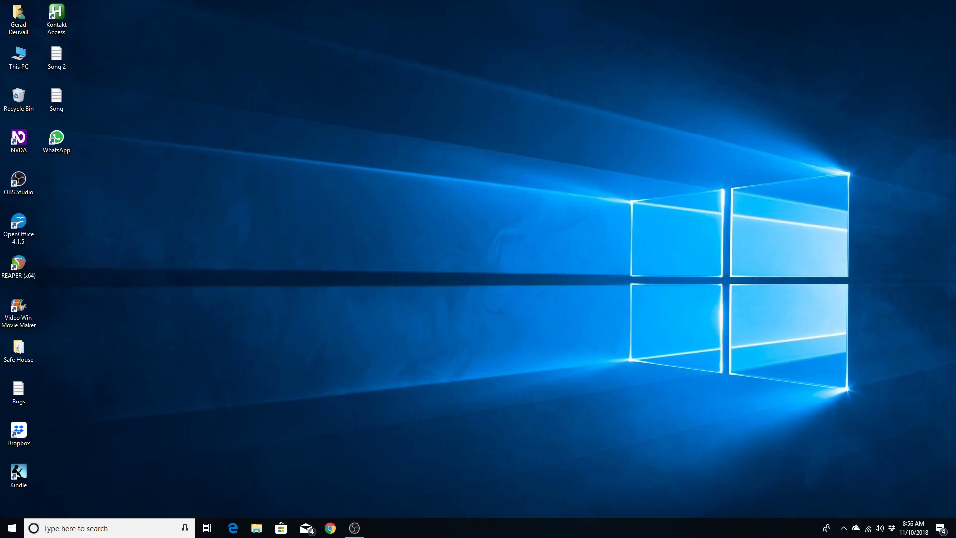
# Launch REAPER from its desktop shortcut
pyautogui.press('Tab')
pyautogui.press('r')
pyautogui.press('r')
pyautogui.press('Return')
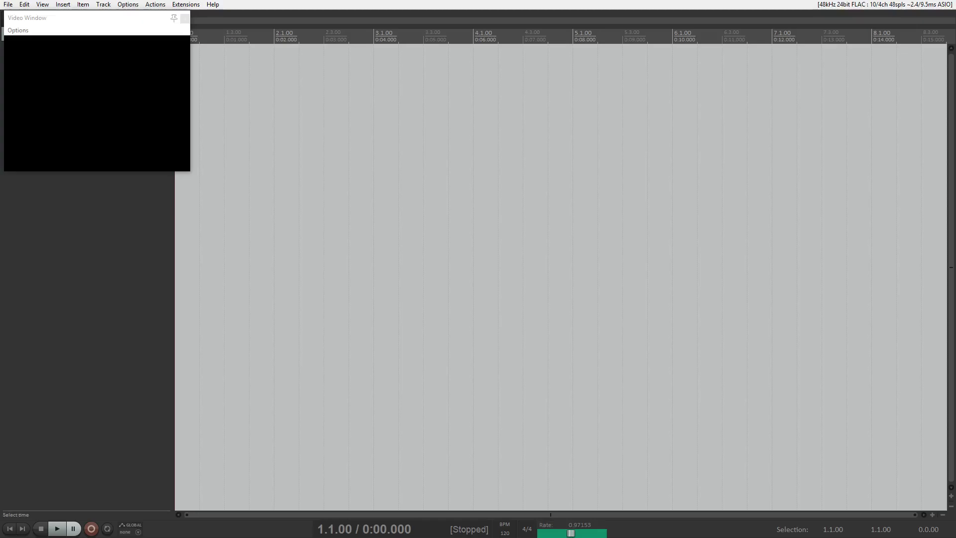
# Browse REAPER's Track/Send Defaults, Project and Keyboard/Multitouch preference pages
pyautogui.hotkey('ctrl', 'p')
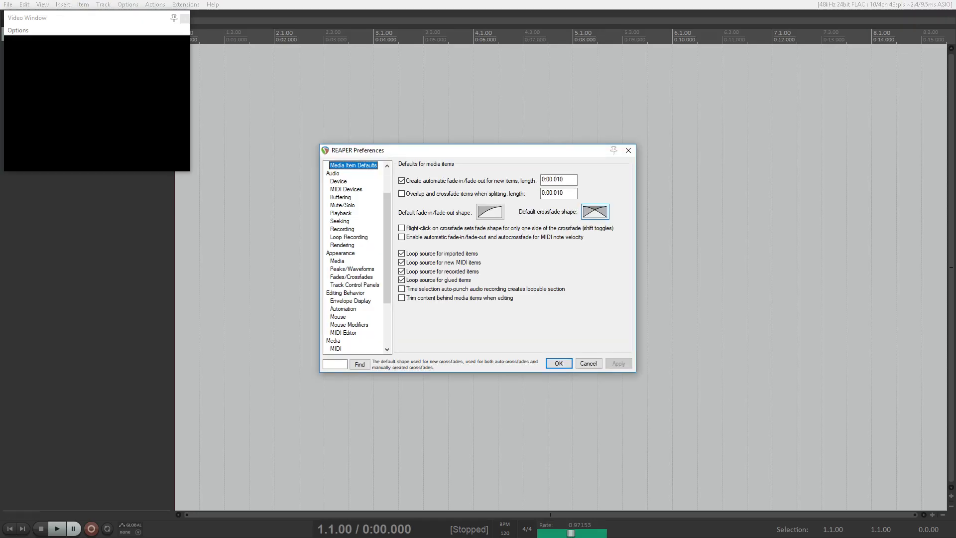
pyautogui.press('Up')
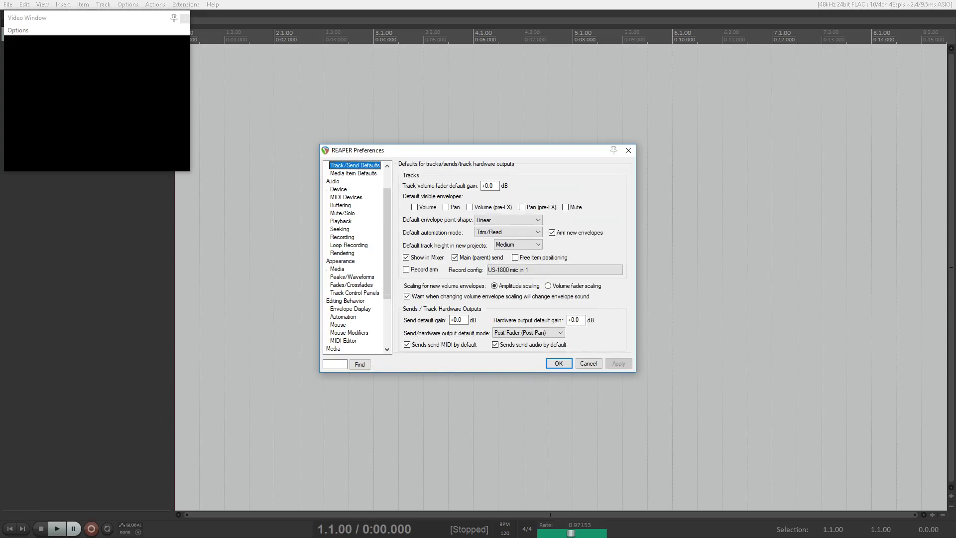
pyautogui.press('Up')
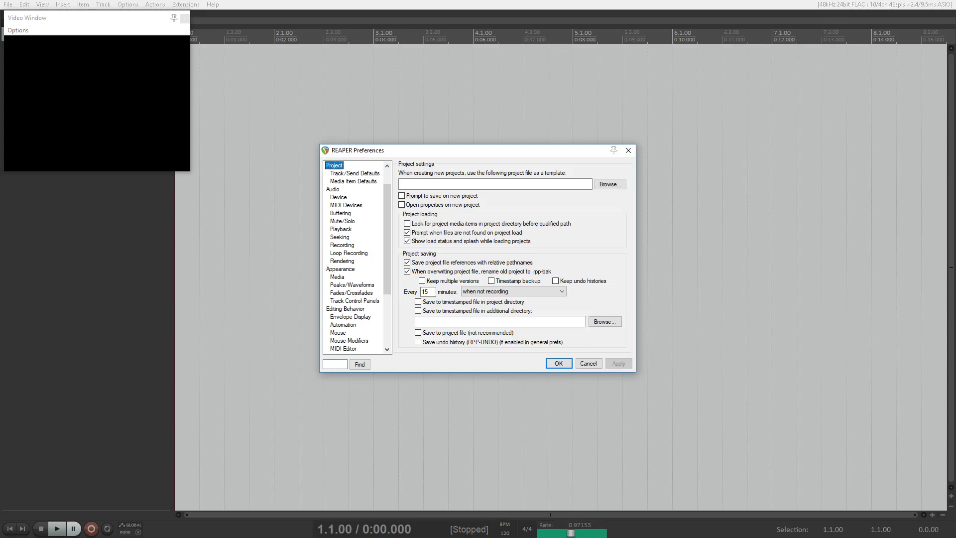
pyautogui.press('Up')
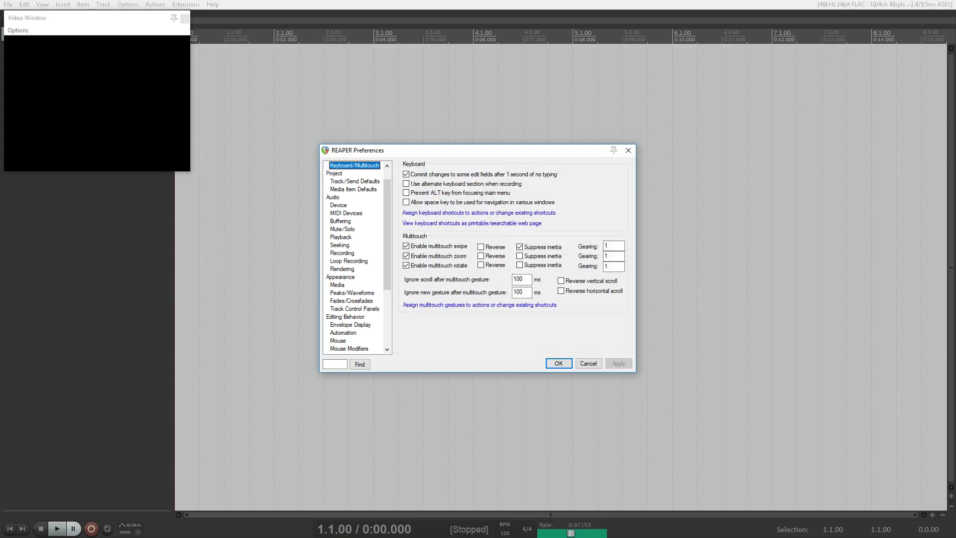
pyautogui.press('Down')
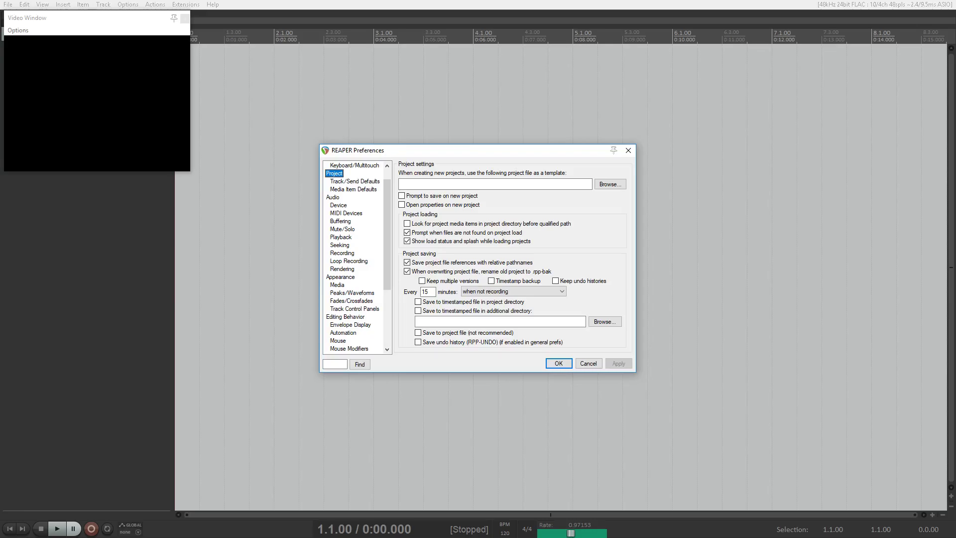
pyautogui.press('Down')
pyautogui.press('Down')
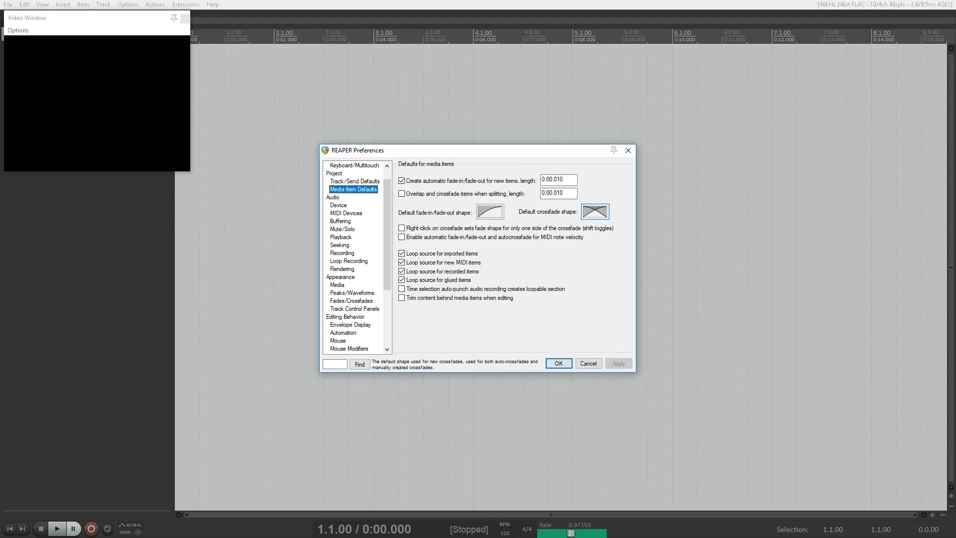
# Check the Media Item Defaults fade, overlap/crossfade and crossfade shape options, then close Preferences
pyautogui.click(334, 363)
pyautogui.press('Tab')
pyautogui.press('Tab')
pyautogui.press('Tab')
pyautogui.press('Tab')
pyautogui.press('Tab')
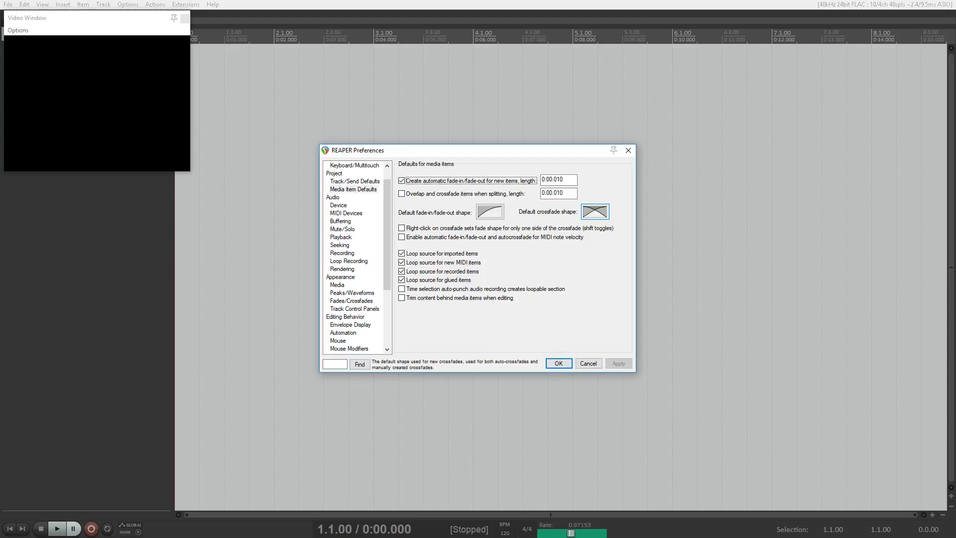
pyautogui.press('Tab')
pyautogui.hotkey('shift', 'Tab')
pyautogui.press('Tab')
pyautogui.press('Tab')
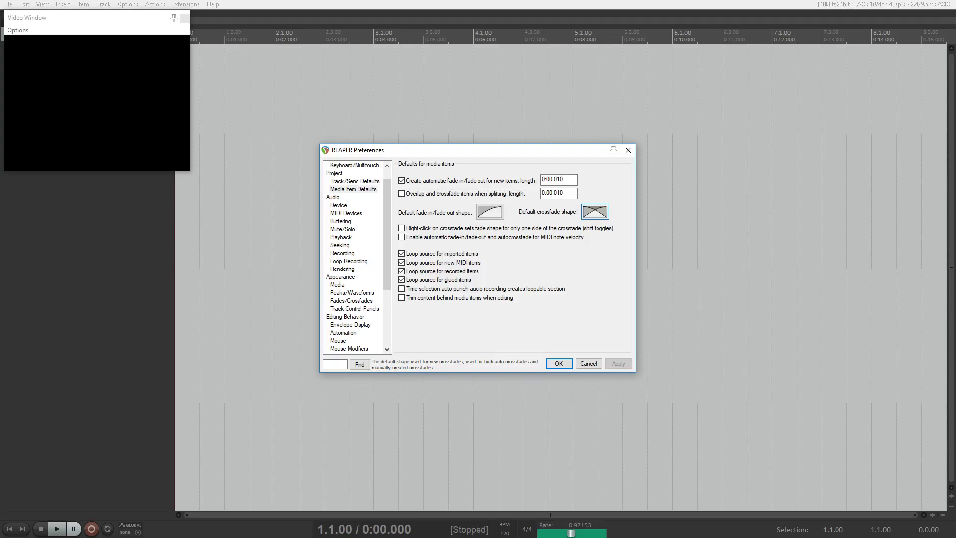
pyautogui.press('Tab')
pyautogui.press('Tab')
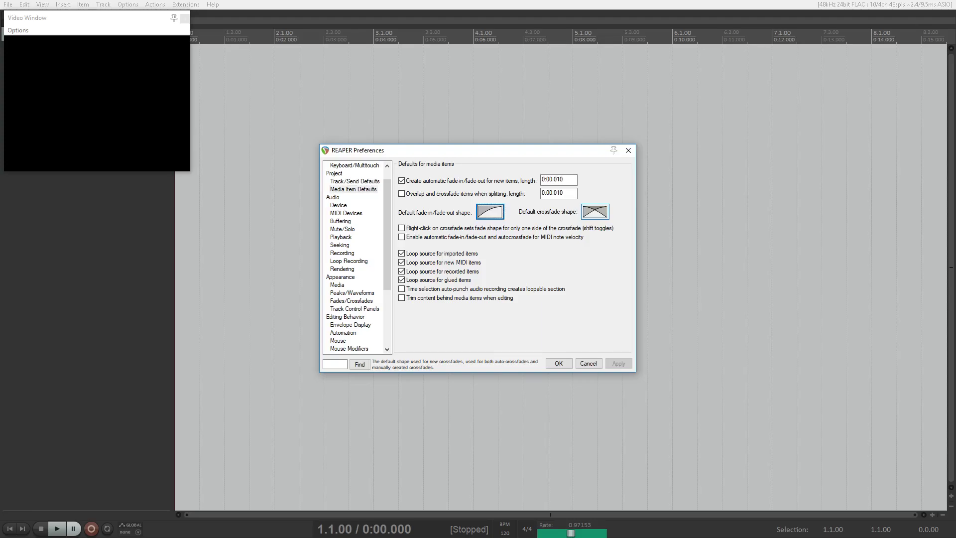
pyautogui.press('Tab')
pyautogui.press('Tab')
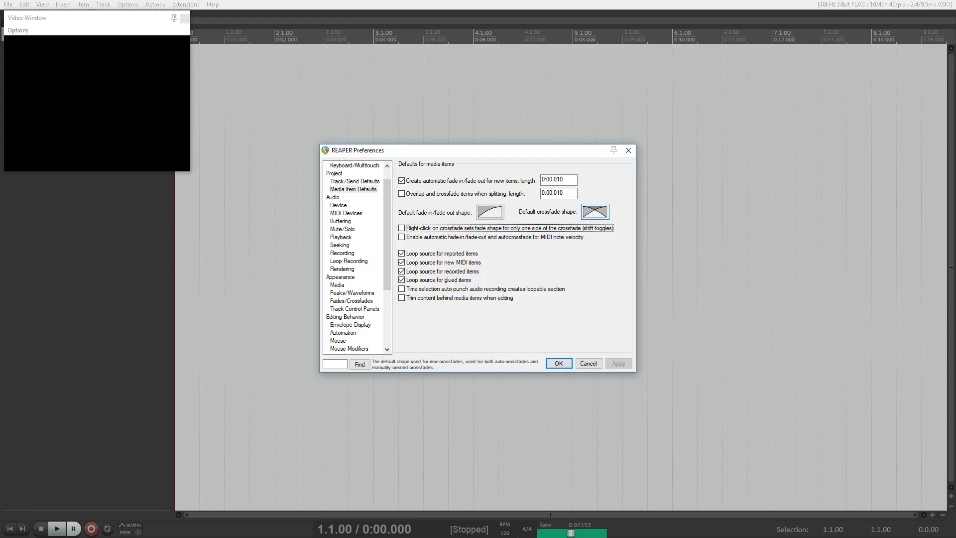
pyautogui.press('Return')
# Insert Track 1 and load Addictive Drums 2 from the FX browser filtered to 'drums'
pyautogui.press('Escape')
pyautogui.hotkey('ctrl', 't')
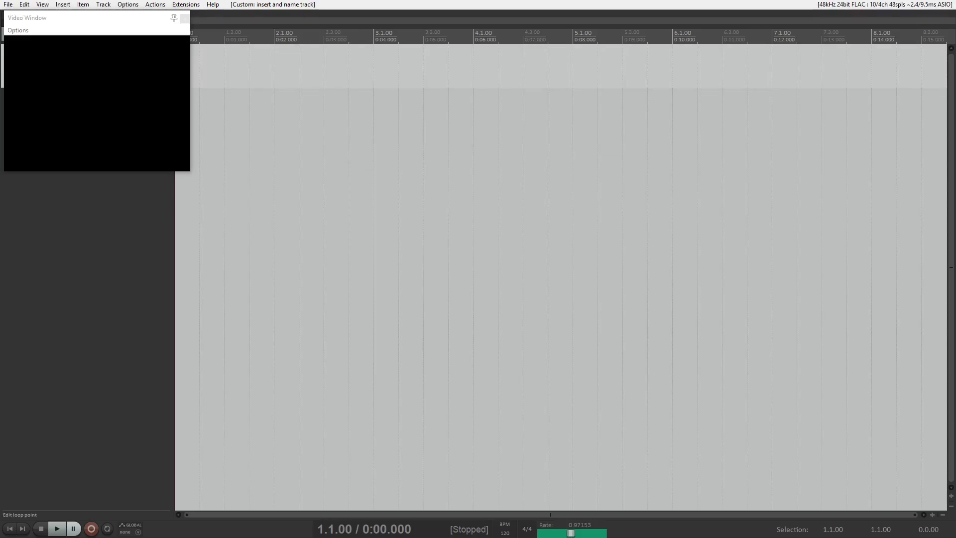
pyautogui.press('f')
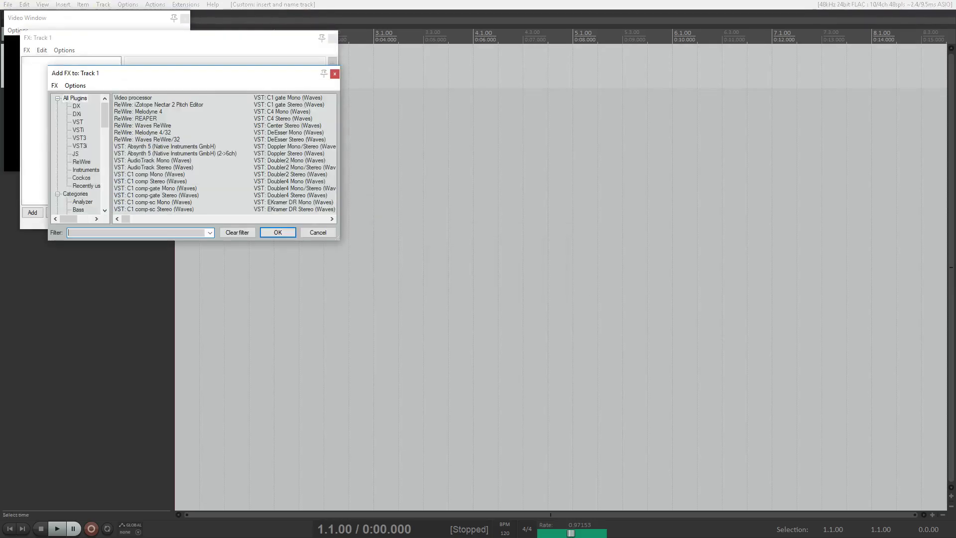
pyautogui.write('drums')
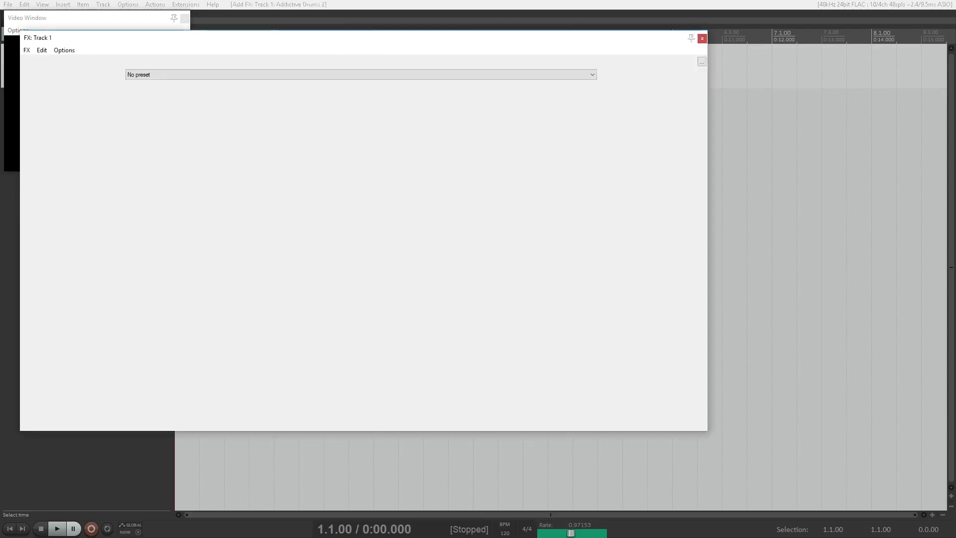
pyautogui.press('Escape')
pyautogui.press('Escape')
pyautogui.hotkey('shift', 'f')
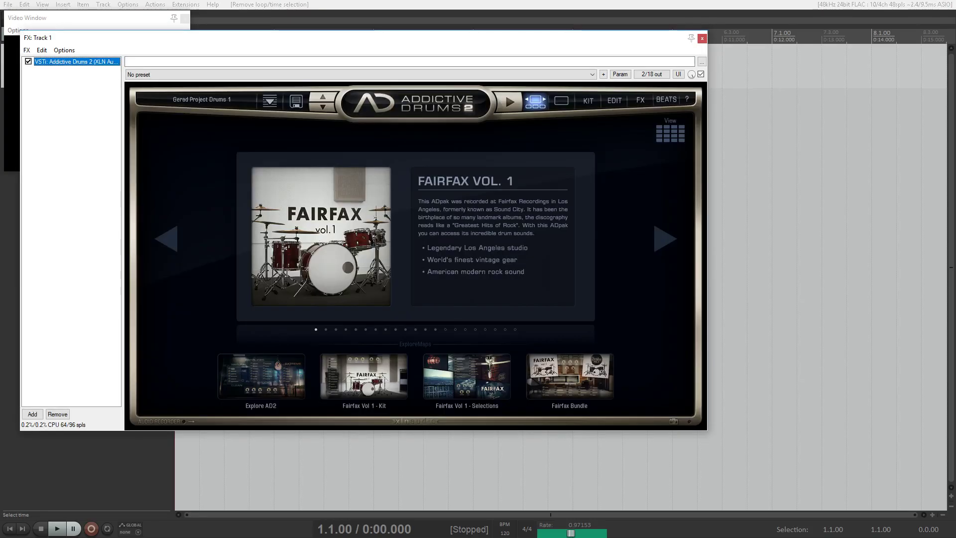
# Swap Addictive Drums for VST: GTune (GVST) on Track 1 and step through its controls
pyautogui.press('Delete')
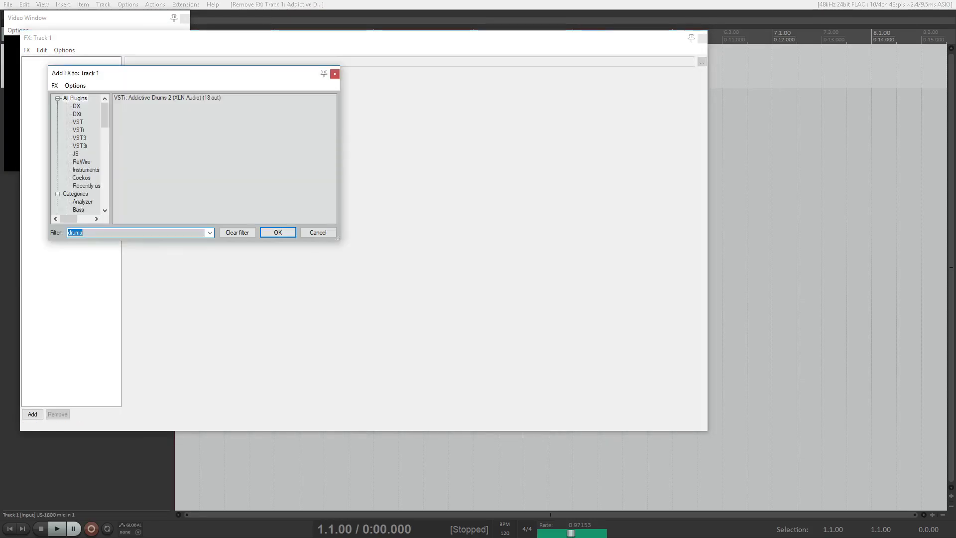
pyautogui.write('gtune')
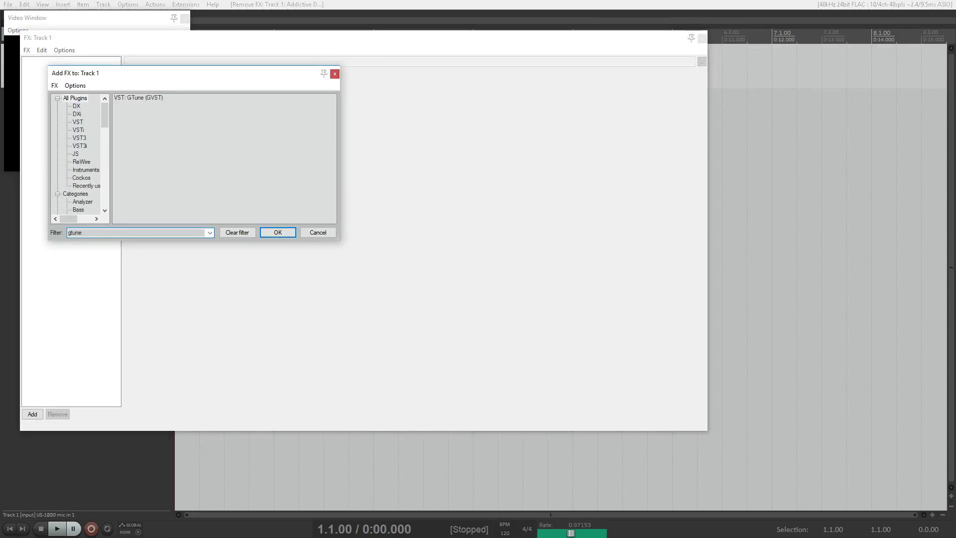
pyautogui.click(138, 98)
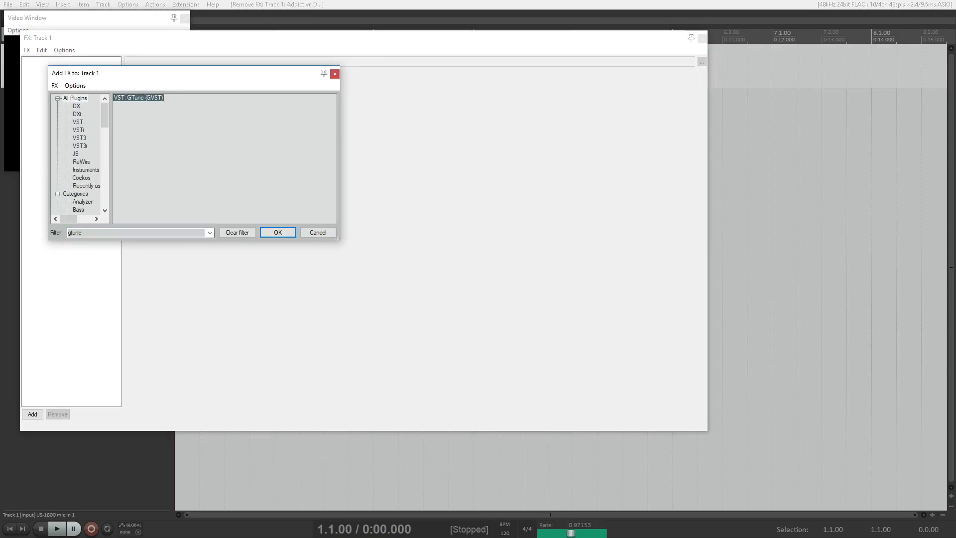
pyautogui.press('Return')
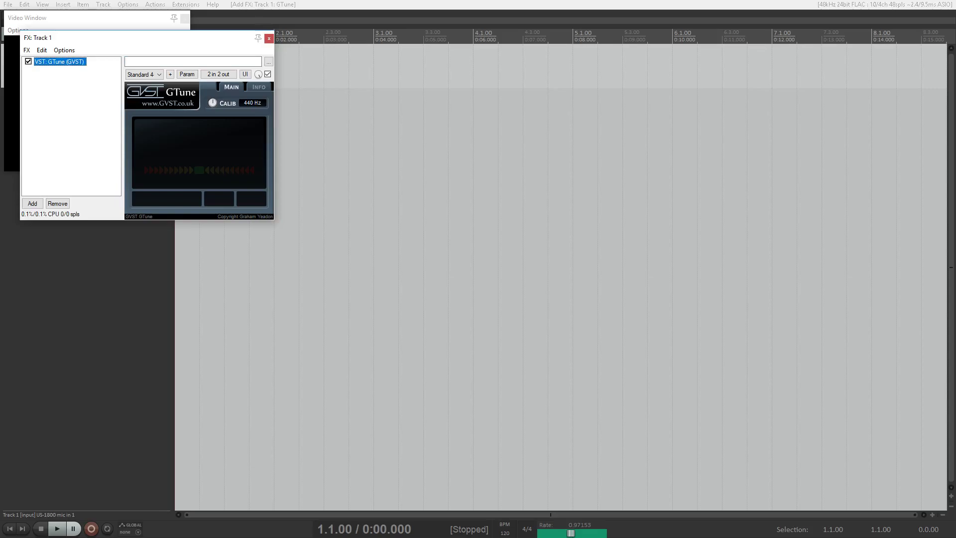
pyautogui.press('Tab')
pyautogui.press('Tab')
pyautogui.press('Tab')
pyautogui.press('Tab')
pyautogui.press('Tab')
pyautogui.press('Tab')
pyautogui.press('Tab')
pyautogui.press('Tab')
pyautogui.press('Tab')
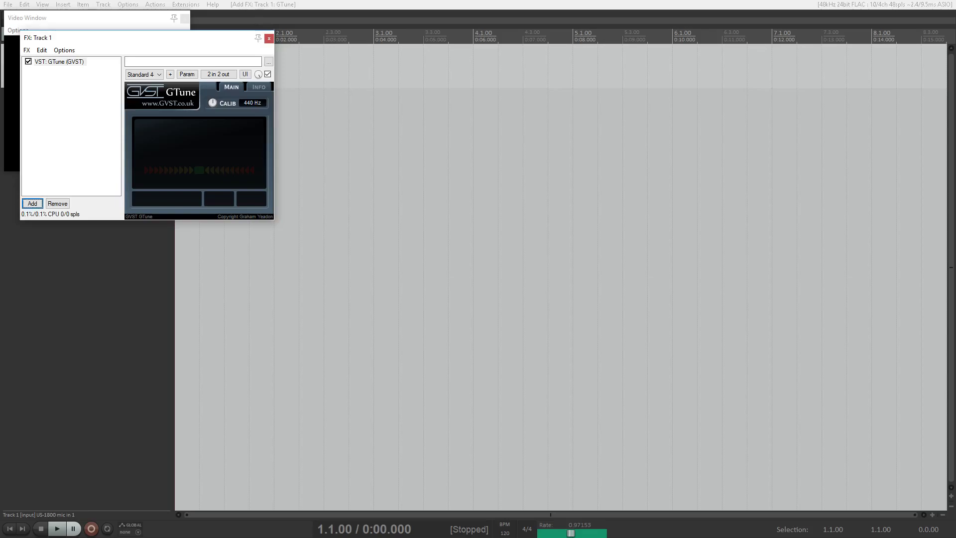
pyautogui.press('Tab')
pyautogui.press('Tab')
pyautogui.press('Tab')
pyautogui.press('Tab')
pyautogui.press('Tab')
pyautogui.press('Tab')
# Clear the time selection, briefly play, and insert an empty MIDI item at project start
pyautogui.press('Escape')
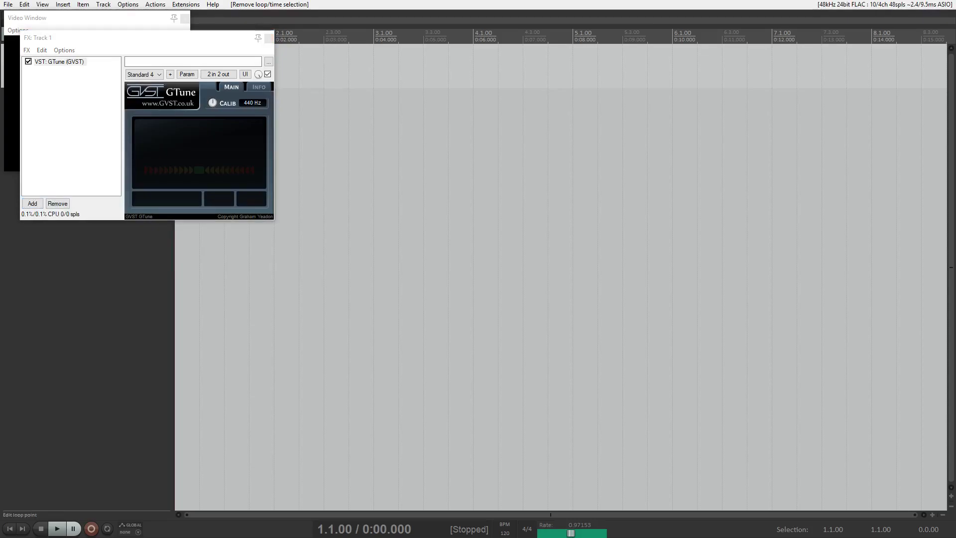
pyautogui.press('space')
pyautogui.press('space')
pyautogui.hotkey('alt', 'i')
pyautogui.press('Down')
pyautogui.press('Down')
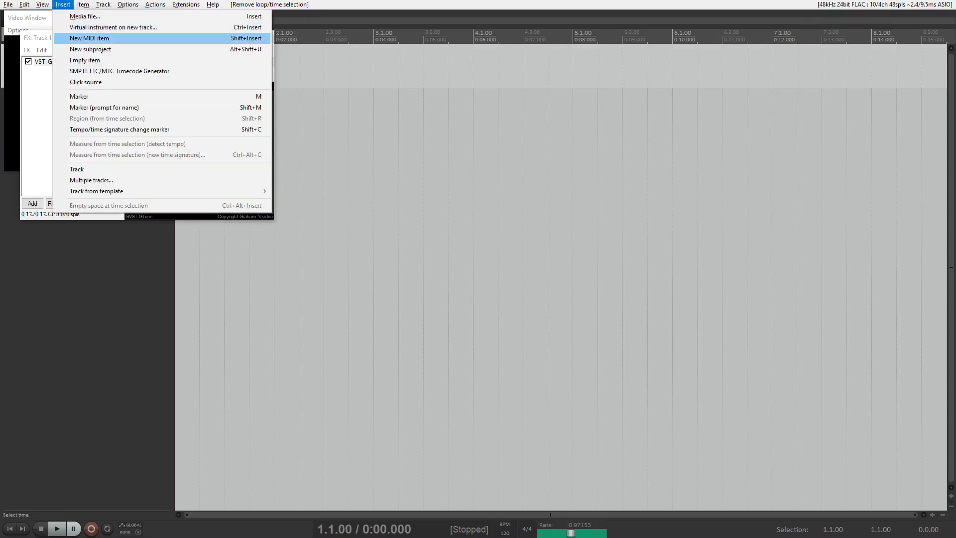
pyautogui.press('Return')
pyautogui.press('Home')
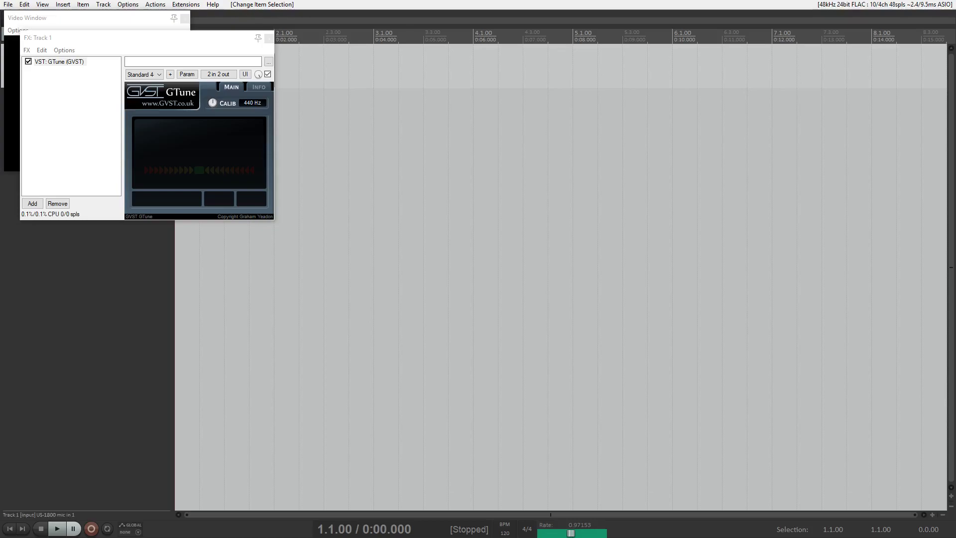
# Review the MIDI item's position, length, timebase and fade settings, then close its properties
pyautogui.press('F2')
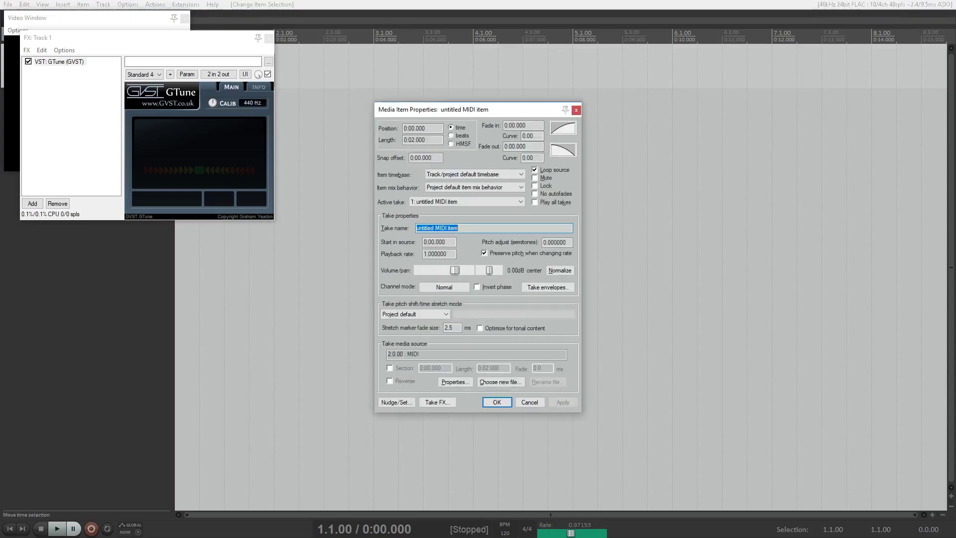
pyautogui.press('Tab')
pyautogui.press('Tab')
pyautogui.press('Tab')
pyautogui.press('Tab')
pyautogui.press('Tab')
pyautogui.press('Tab')
pyautogui.press('Tab')
pyautogui.press('Tab')
pyautogui.press('Tab')
pyautogui.press('Tab')
pyautogui.press('Tab')
pyautogui.press('Tab')
pyautogui.press('Tab')
pyautogui.press('Tab')
pyautogui.press('Tab')
pyautogui.press('Tab')
pyautogui.press('Tab')
pyautogui.press('Tab')
pyautogui.press('Tab')
pyautogui.press('Tab')
pyautogui.press('Tab')
pyautogui.press('Tab')
pyautogui.press('Tab')
pyautogui.press('Tab')
pyautogui.press('Tab')
pyautogui.hotkey('shift', 'Tab')
pyautogui.press('Tab')
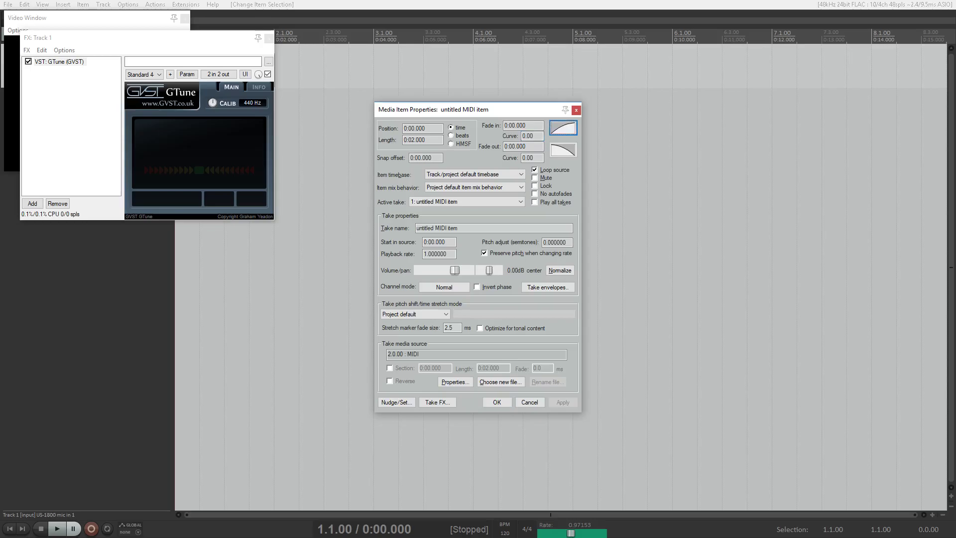
pyautogui.press('Tab')
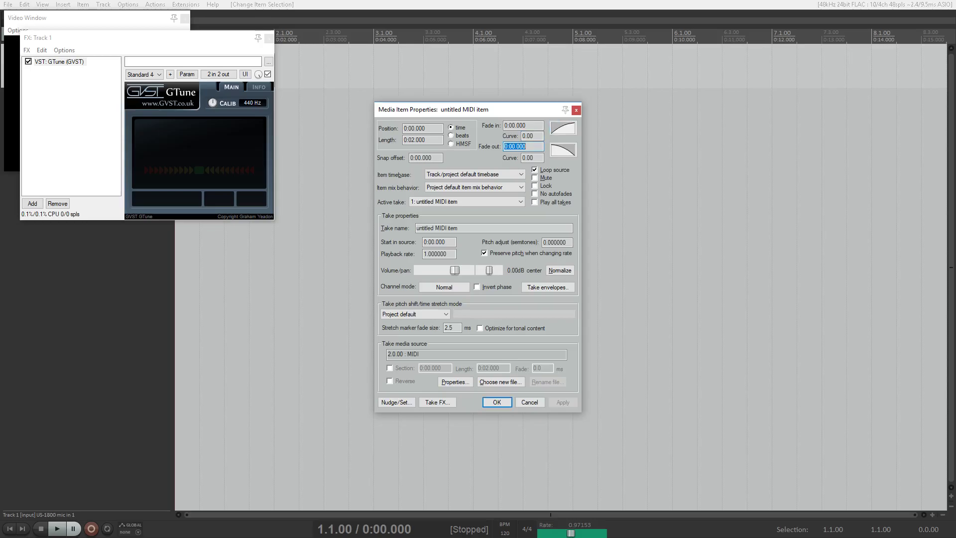
pyautogui.press('Tab')
pyautogui.press('Tab')
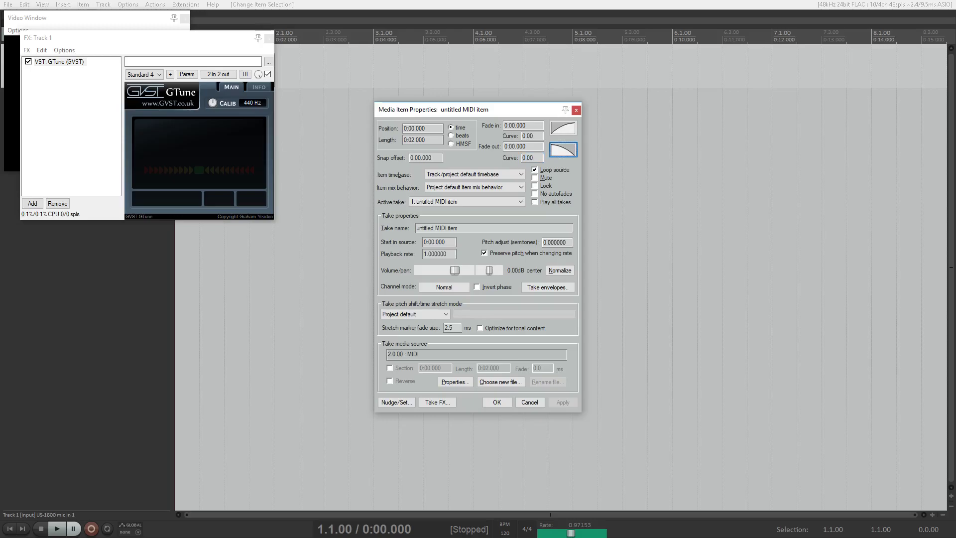
pyautogui.press('Escape')
pyautogui.press('Escape')
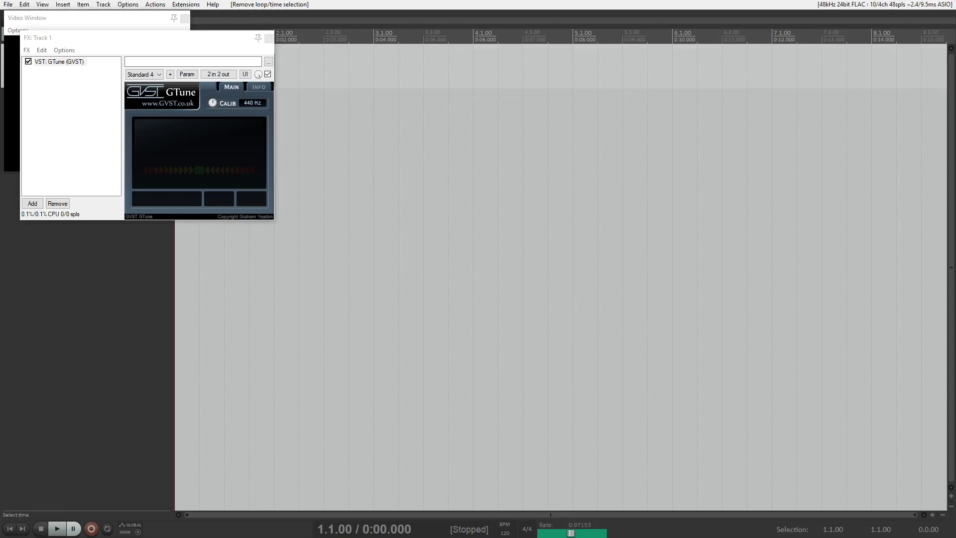
# Hide REAPER and open azslow.com in Chrome via Windows search
pyautogui.press('super+d')
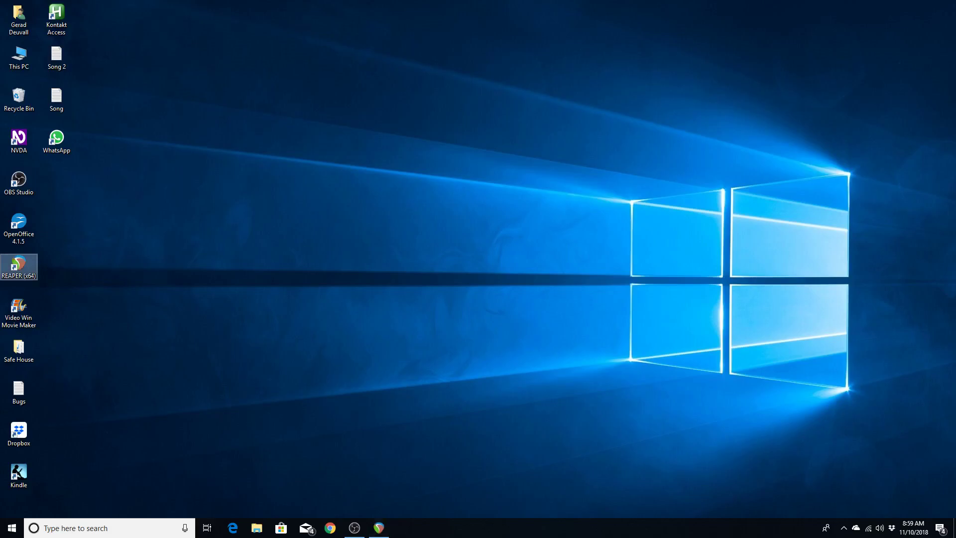
pyautogui.press('super')
pyautogui.write('azslow.co')
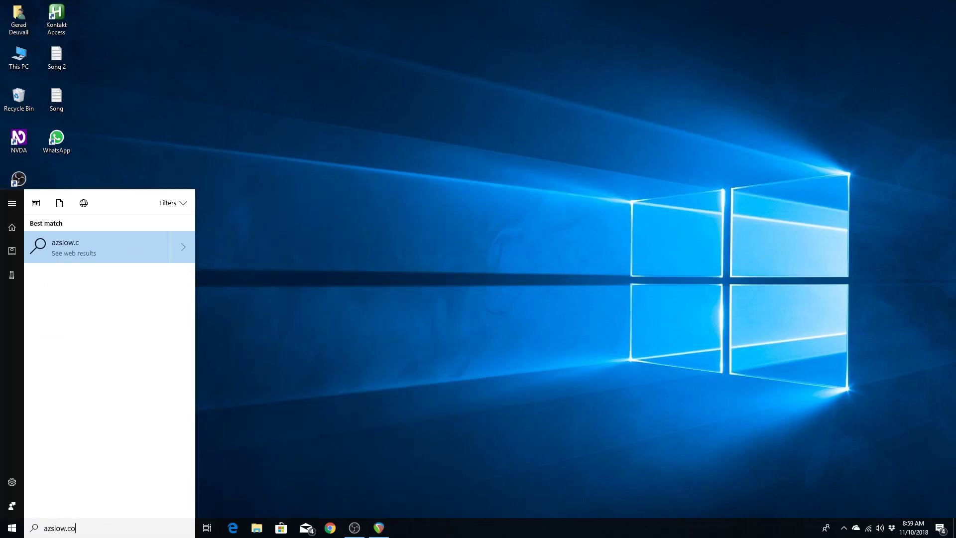
pyautogui.press('Escape')
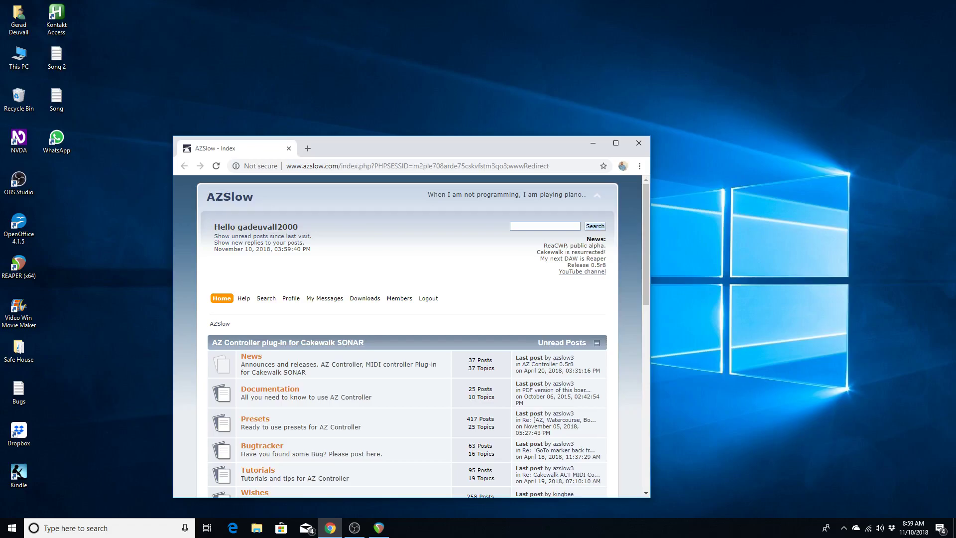
# Move down the forum index to the Accessibility tools board link
pyautogui.press('Tab')
pyautogui.press('Tab')
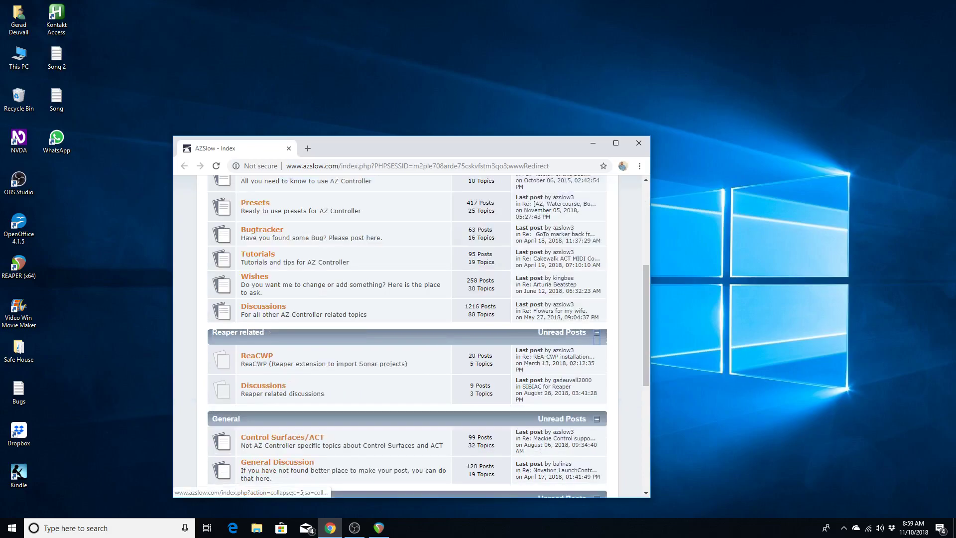
pyautogui.press('Tab')
pyautogui.press('Tab')
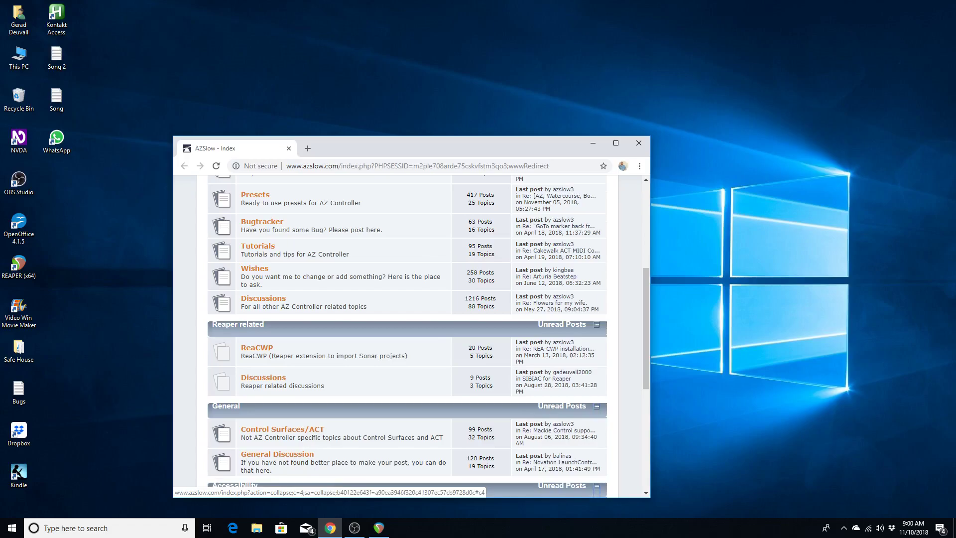
pyautogui.press('Tab')
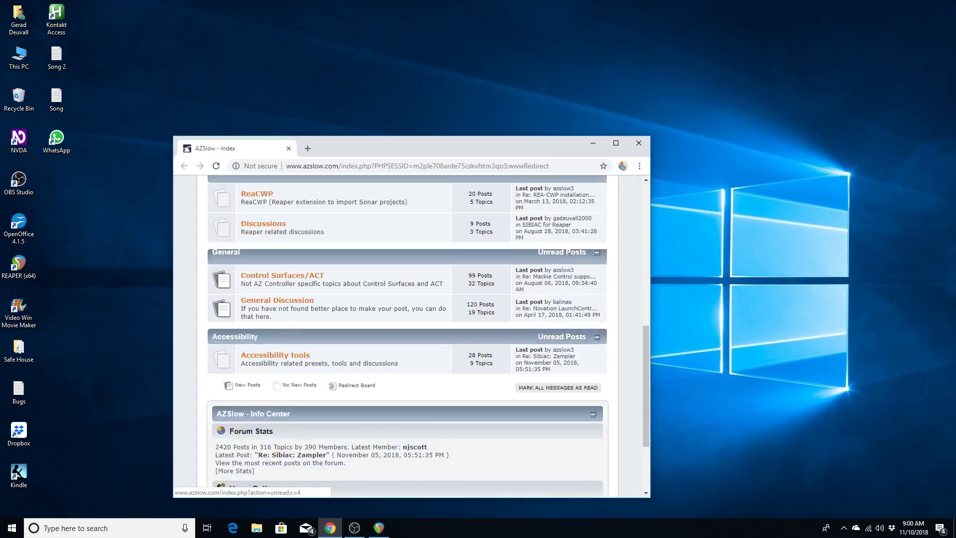
pyautogui.press('Tab')
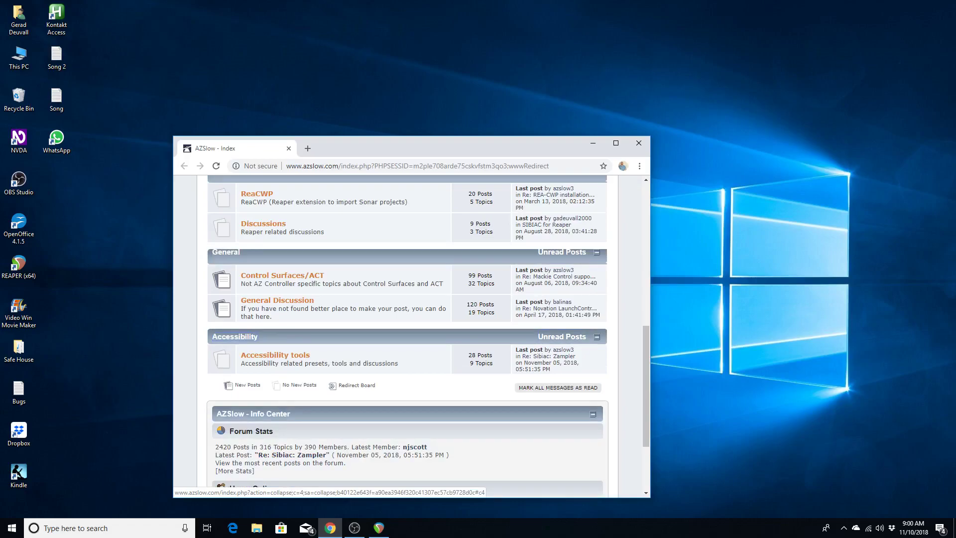
pyautogui.press('Tab')
pyautogui.press('Tab')
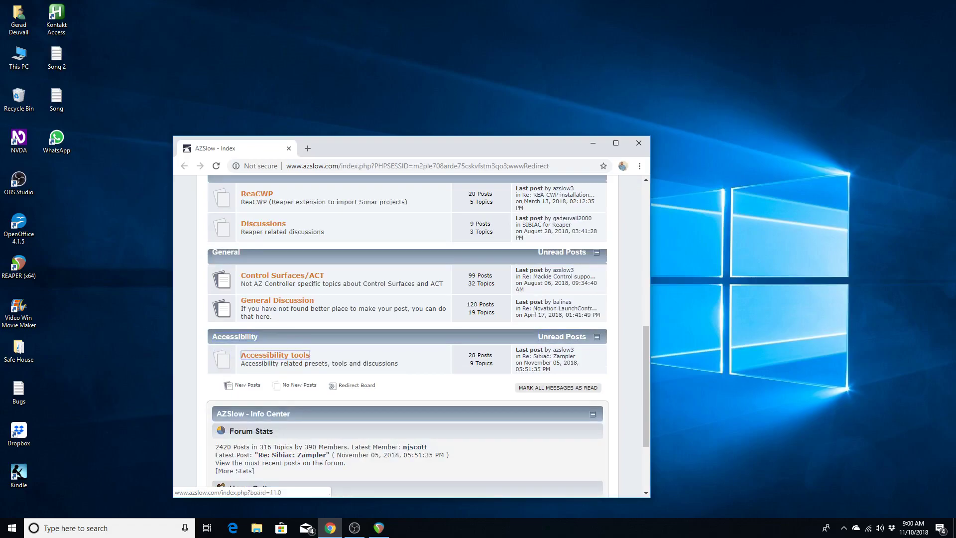
# Open Accessibility tools and move through its Sibiac, AOSC, Control Surfaces and Zampler topics
pyautogui.press('Return')
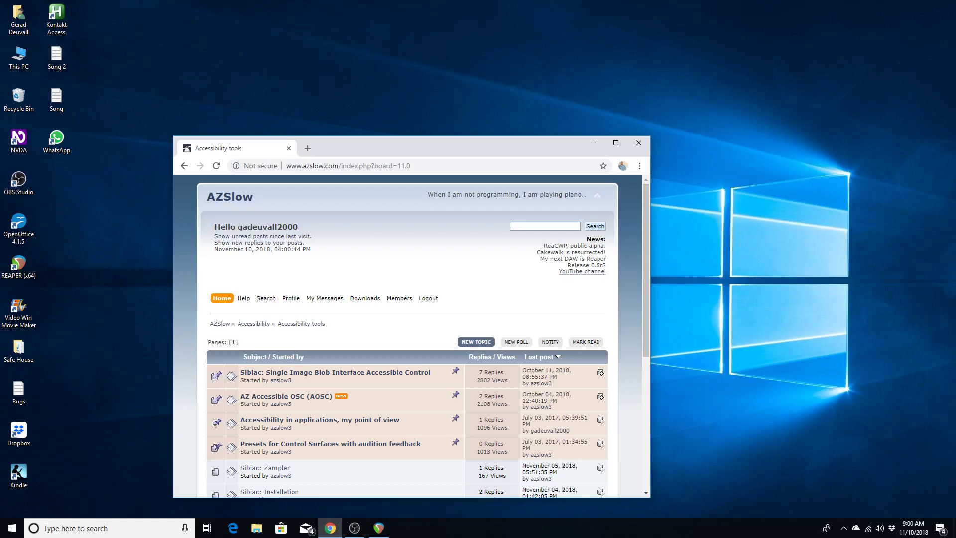
pyautogui.press('Tab')
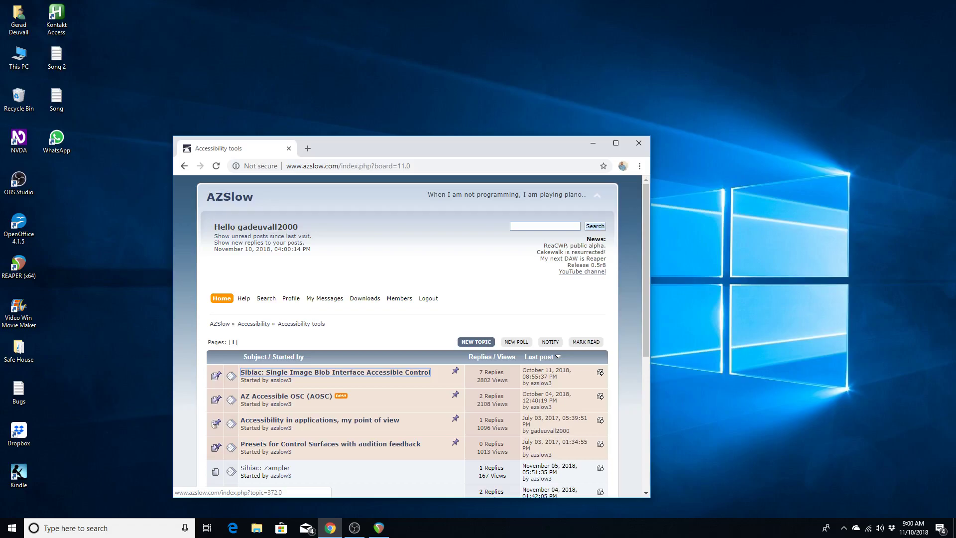
pyautogui.press('Tab')
pyautogui.press('Tab')
pyautogui.press('Tab')
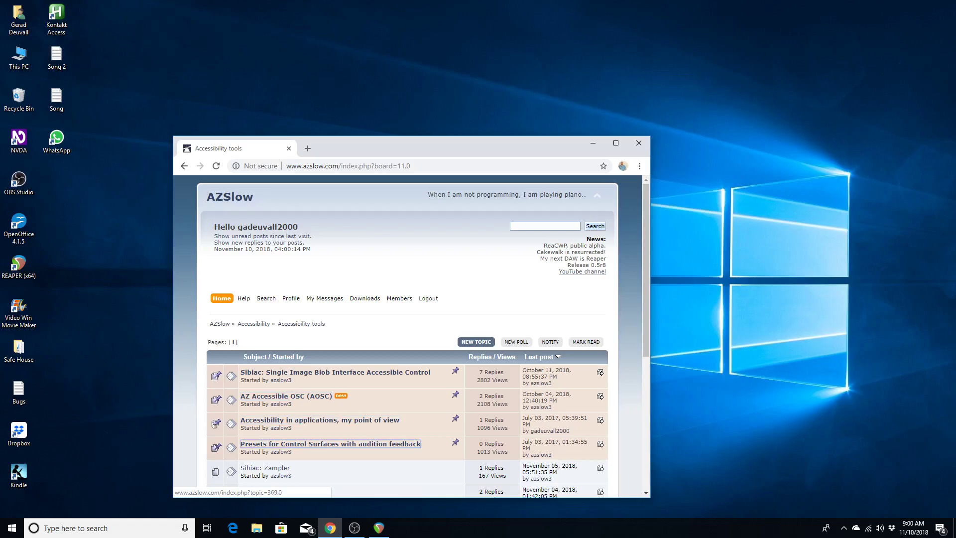
pyautogui.press('Tab')
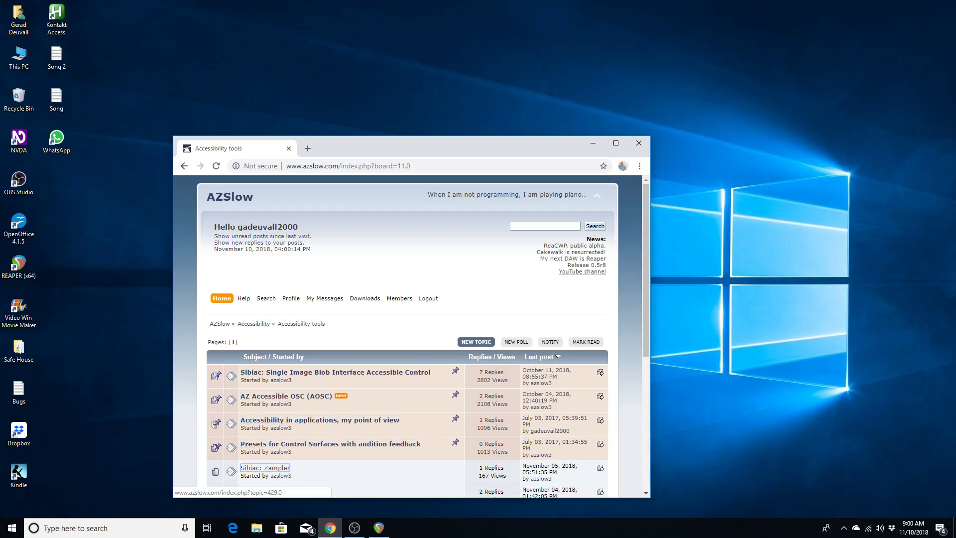
pyautogui.press('Tab')
# Open 'Sibiac: Installation' and scroll its first post down to the download links
pyautogui.press('Return')
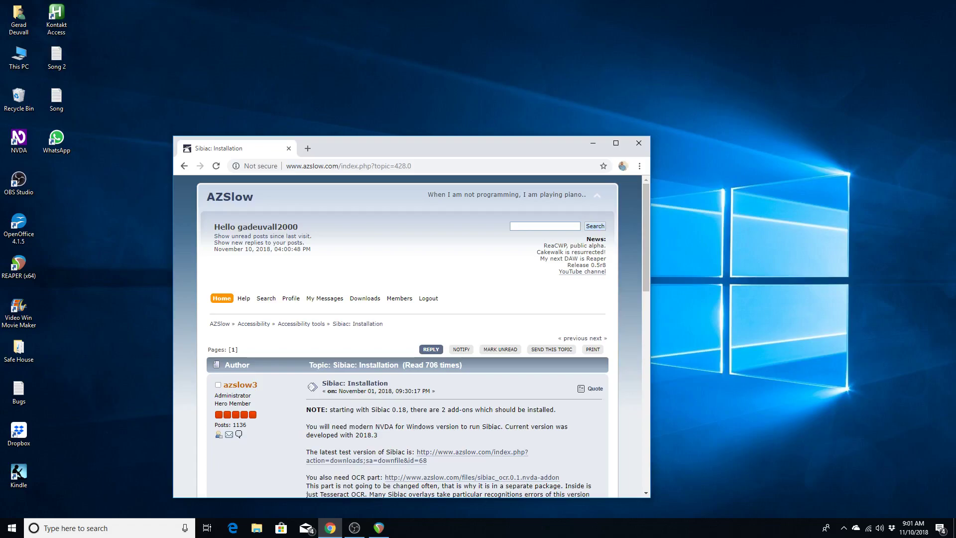
pyautogui.press('Tab')
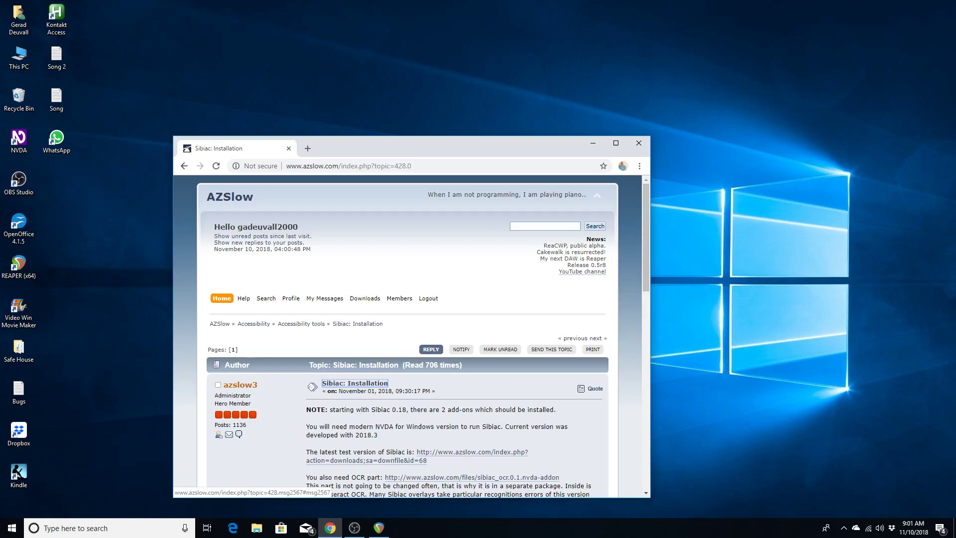
pyautogui.press('Tab')
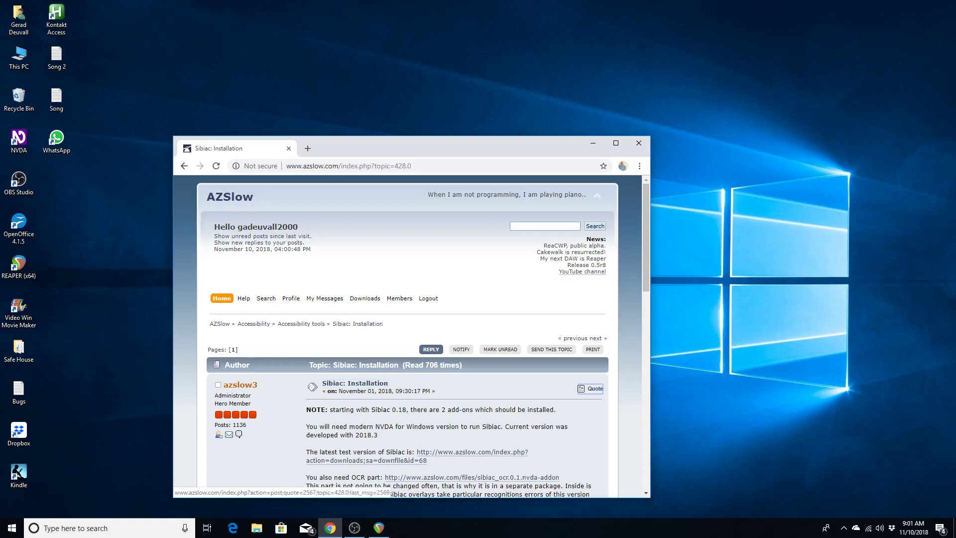
pyautogui.scroll(-4, 411, 329)
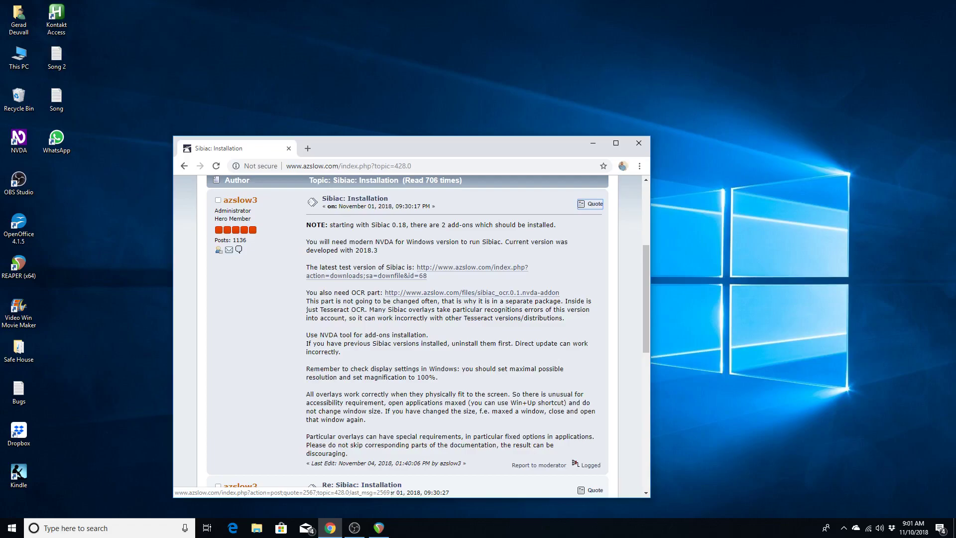
# Download the latest Sibiac test version .nvda-addon file from the post
pyautogui.press('Tab')
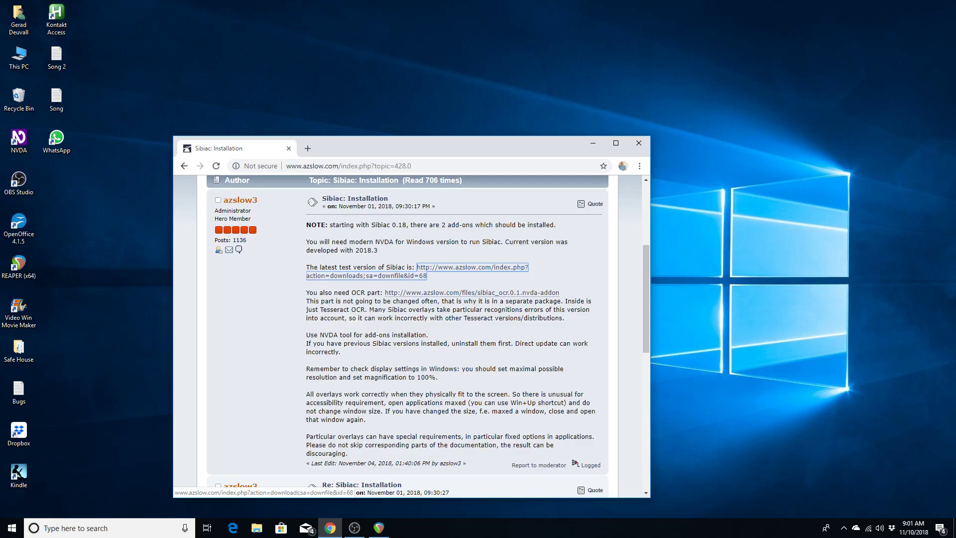
pyautogui.press('Return')
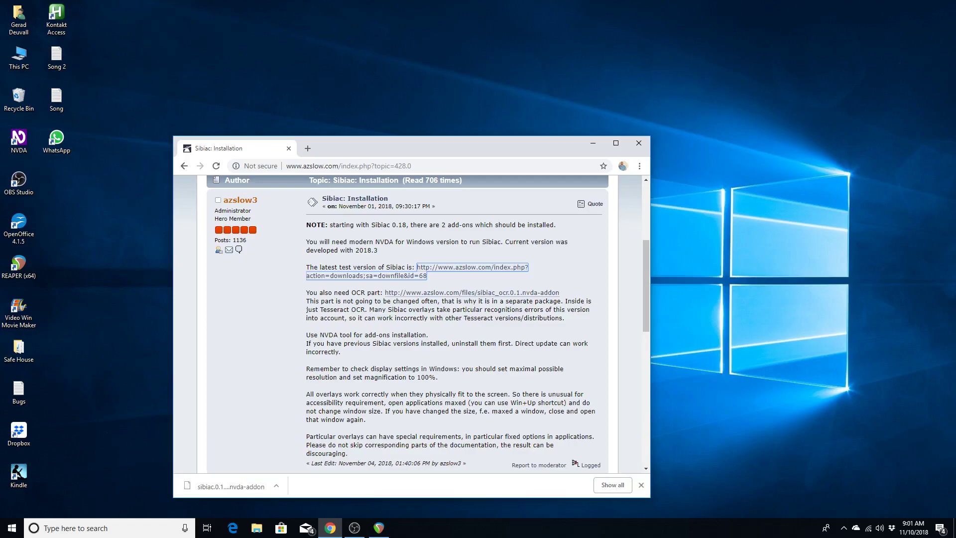
# Download sibiac_ocr_0.1.nvda-addon from the Sibiac OCR link
pyautogui.press('Tab')
pyautogui.press('Return')
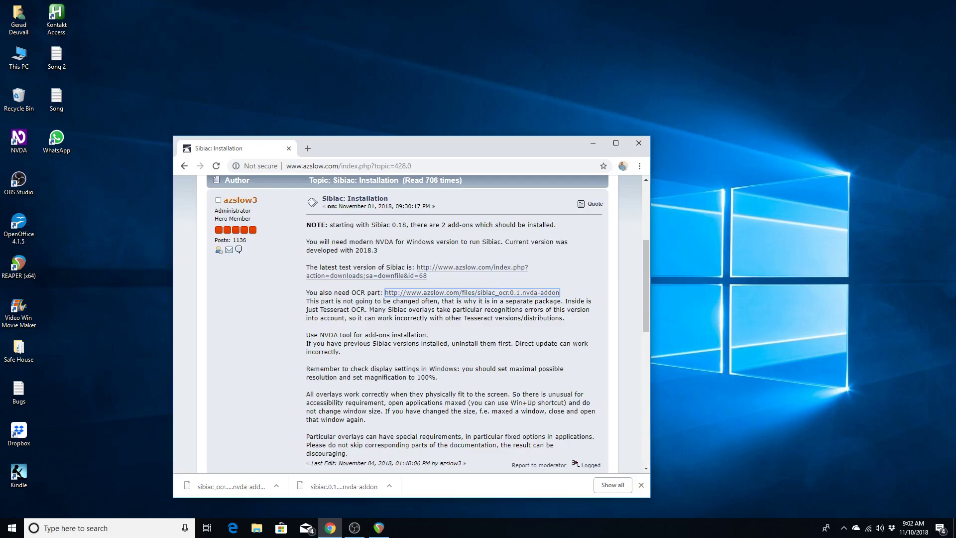
# Show the desktop and open the Tools submenu of the NVDA menu
pyautogui.press('super+d')
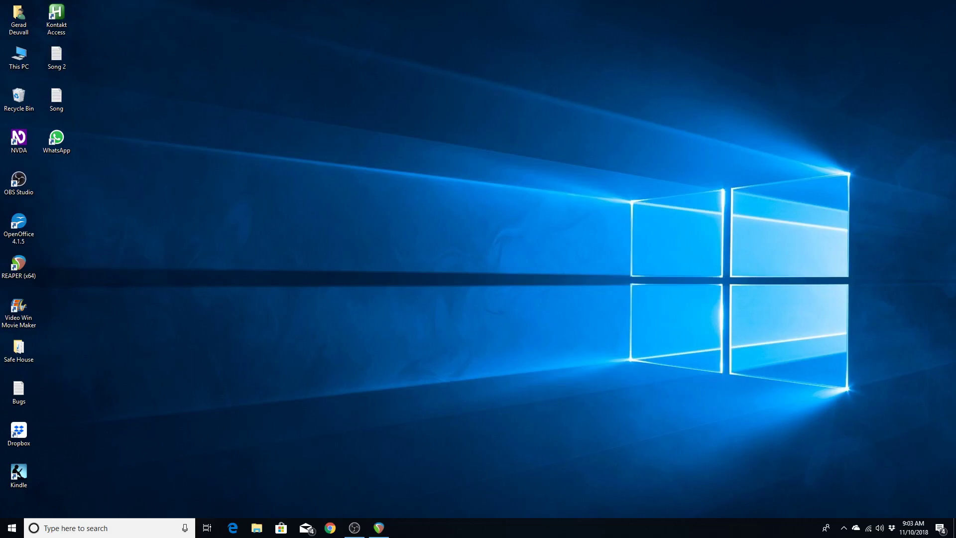
pyautogui.press('Insert+n')
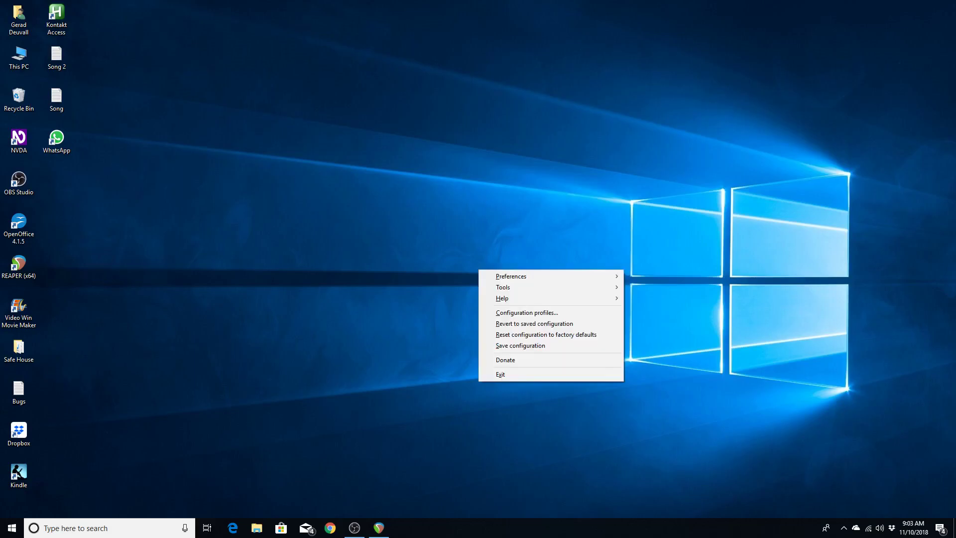
pyautogui.press('Down')
pyautogui.press('Down')
pyautogui.press('Right')
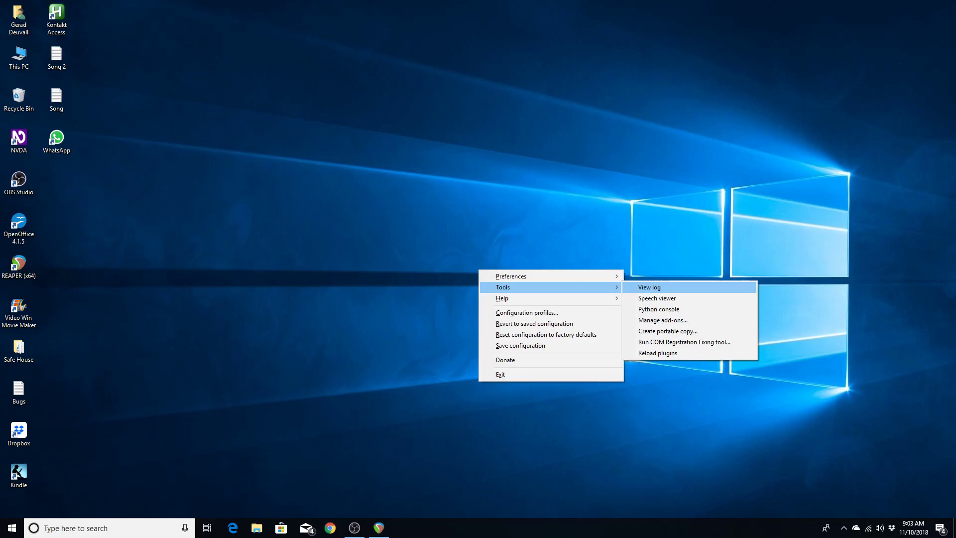
# Open NVDA's Add-ons Manager, listing Golden Cursor, VLC and Windows 10 App Essentials, and focus Install
pyautogui.press('a')
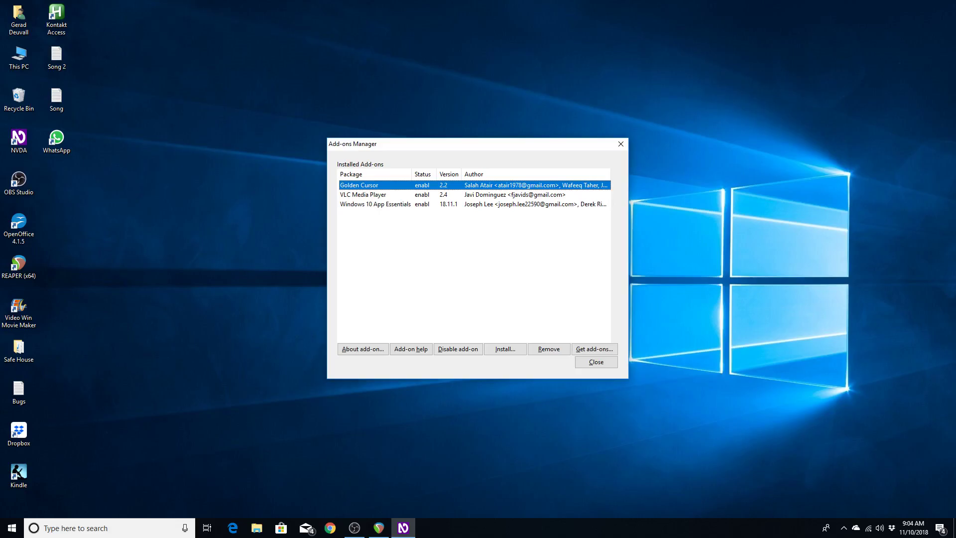
pyautogui.press('Tab')
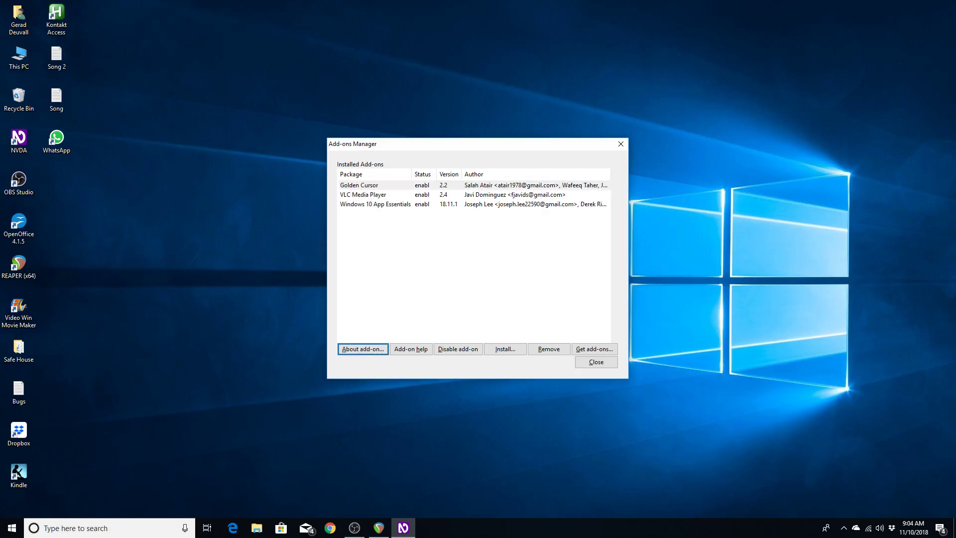
pyautogui.press('Tab')
pyautogui.press('Tab')
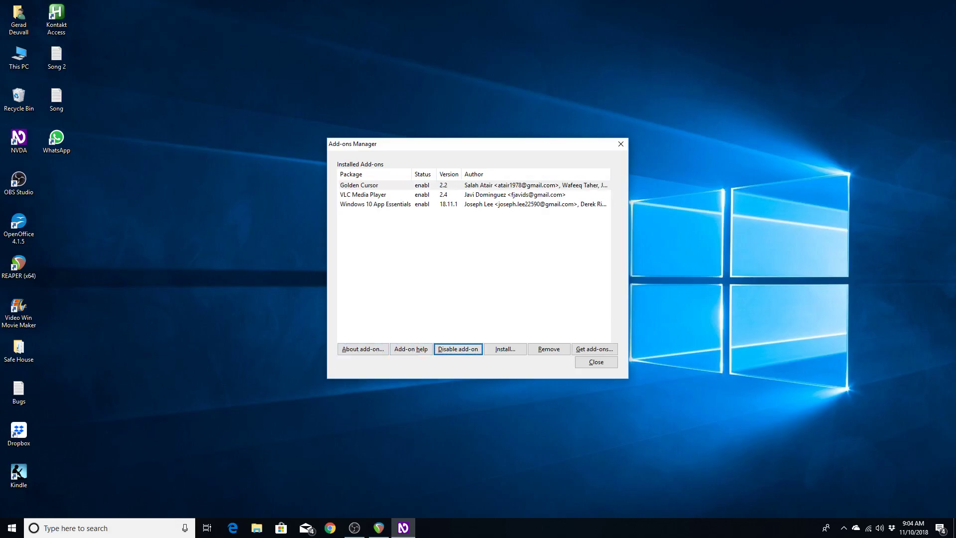
pyautogui.press('Tab')
# Install the sibiac.0.18b4p1 package from Downloads and confirm Yes at the installation prompt
pyautogui.press('Return')
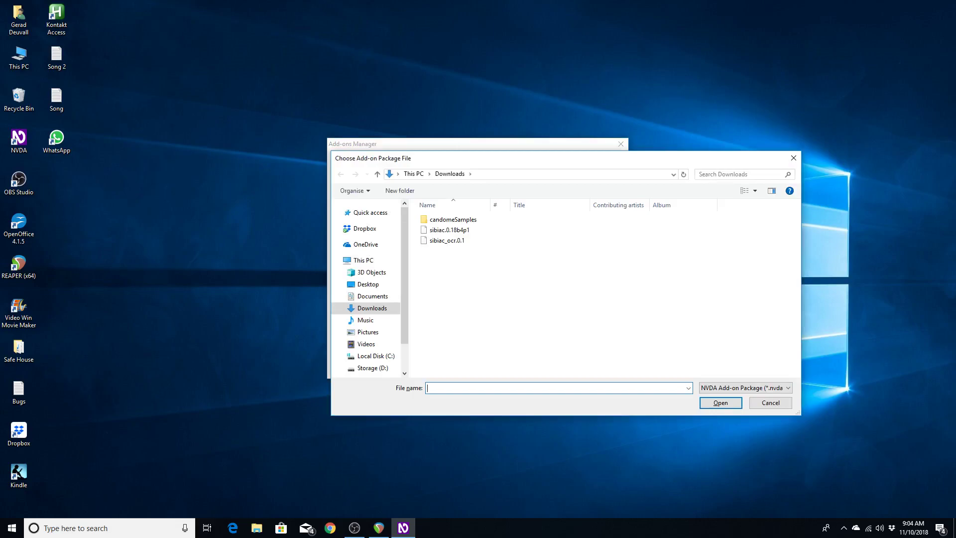
pyautogui.hotkey('shift', 'Tab')
pyautogui.press('Down')
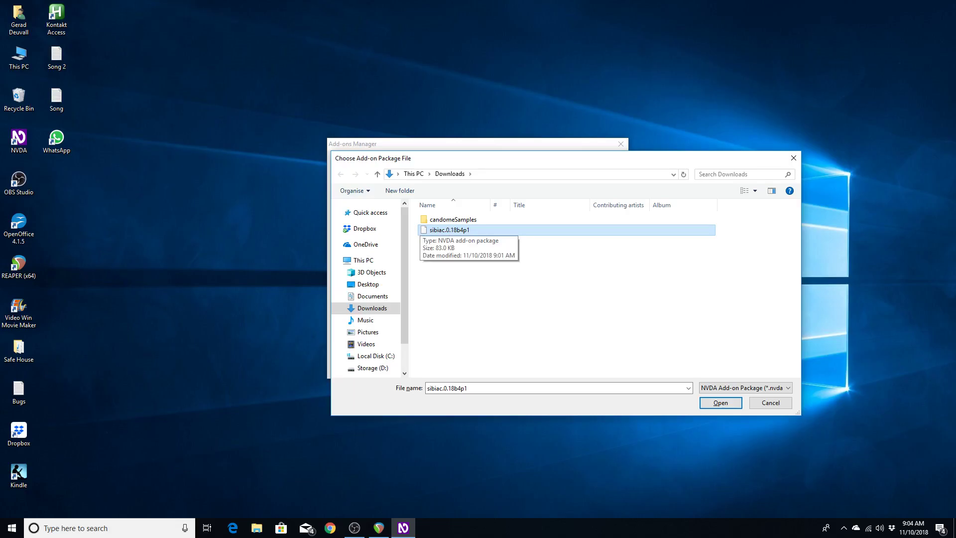
pyautogui.press('Return')
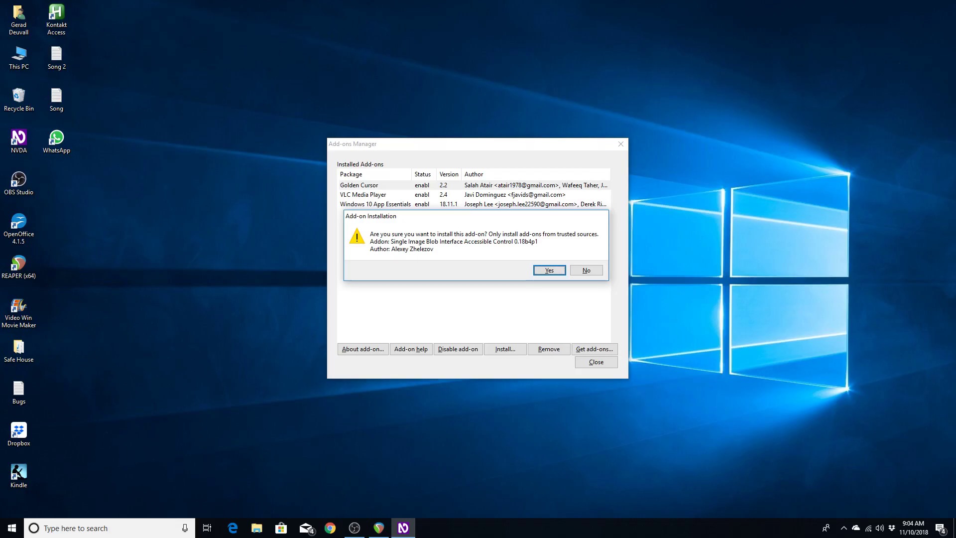
pyautogui.press('Return')
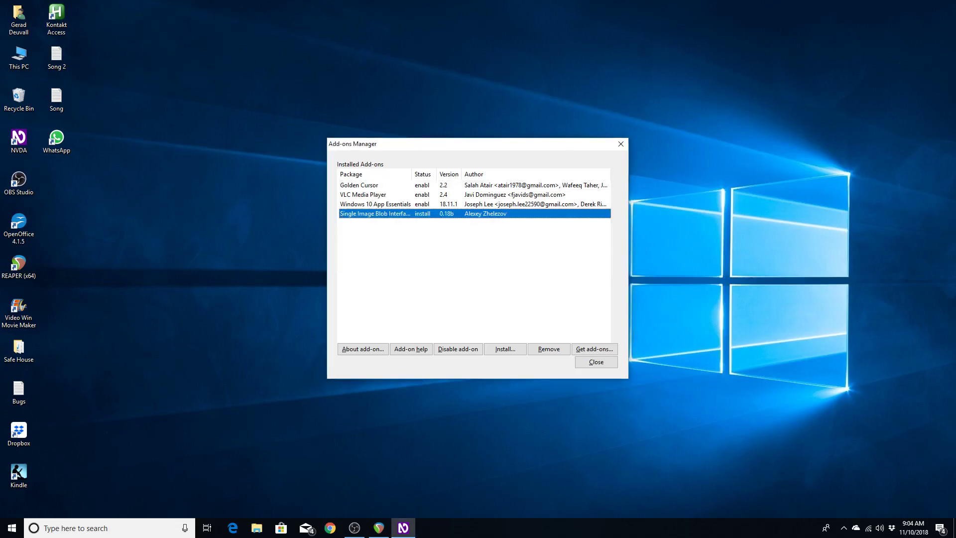
# Install the sibiac_ocr.0.1 package from Downloads as the OCR module for SIBIAC add-on 0.1
pyautogui.press('Tab')
pyautogui.press('Tab')
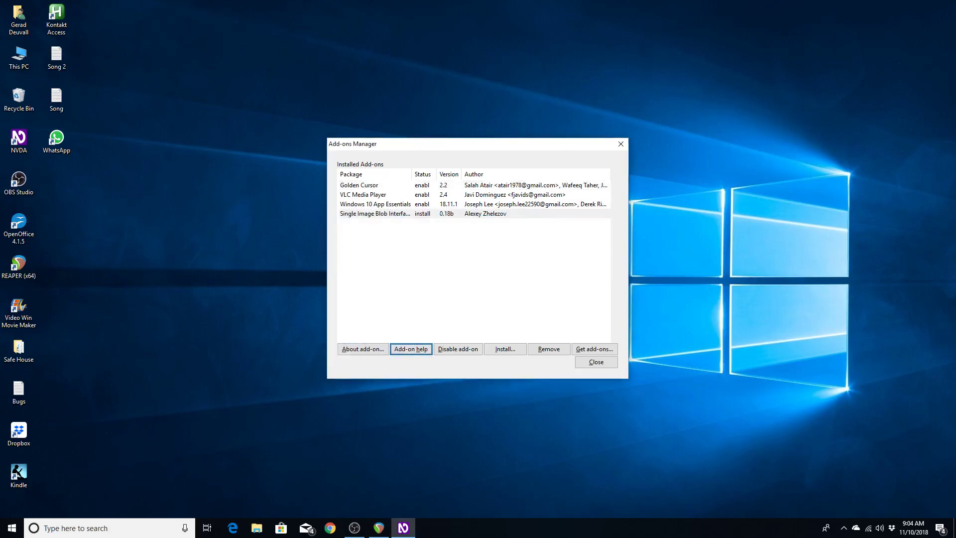
pyautogui.press('Tab')
pyautogui.press('Tab')
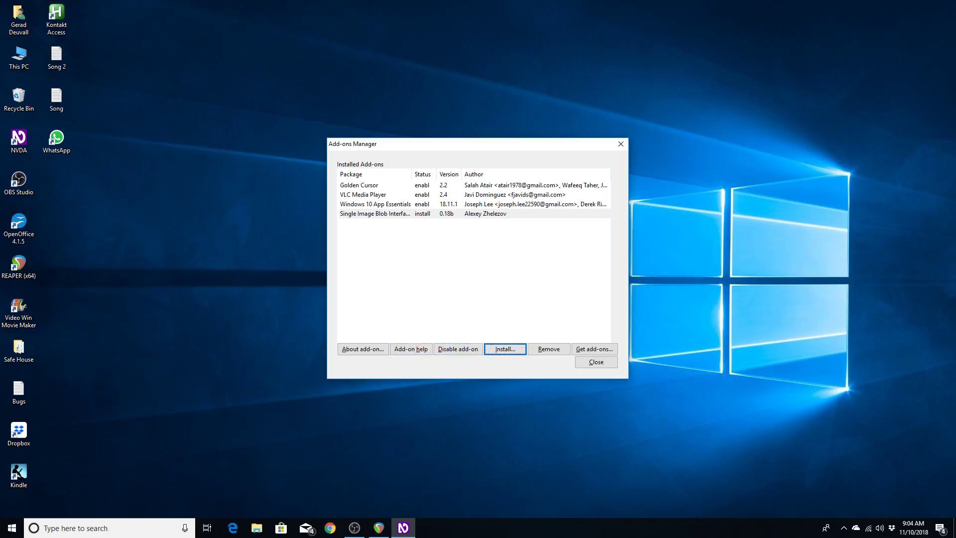
pyautogui.press('Return')
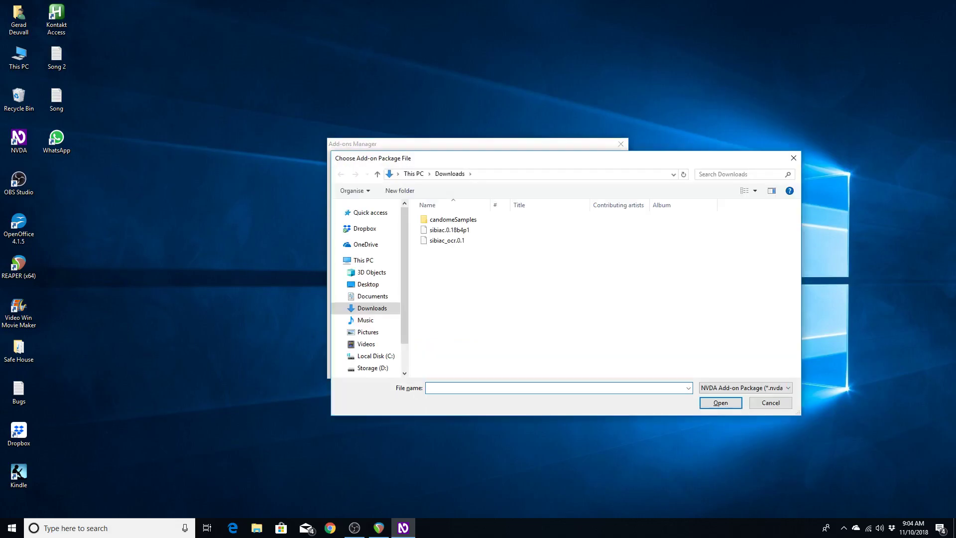
pyautogui.hotkey('shift', 'Tab')
pyautogui.press('Down')
pyautogui.press('Down')
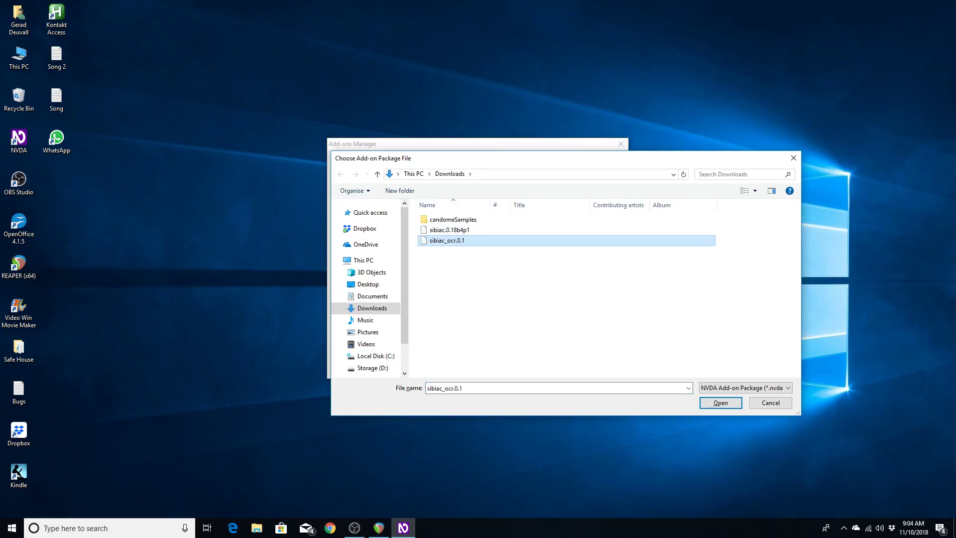
pyautogui.press('Return')
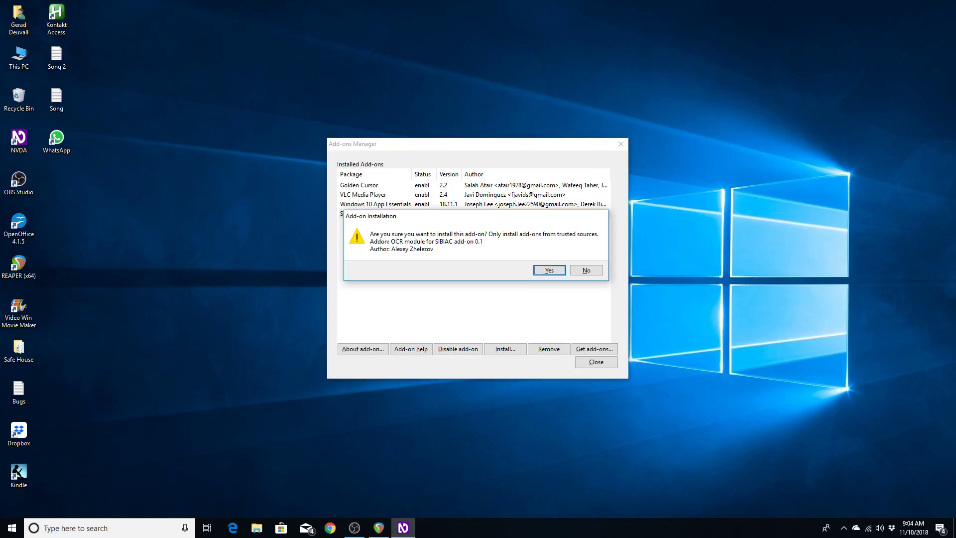
pyautogui.press('Return')
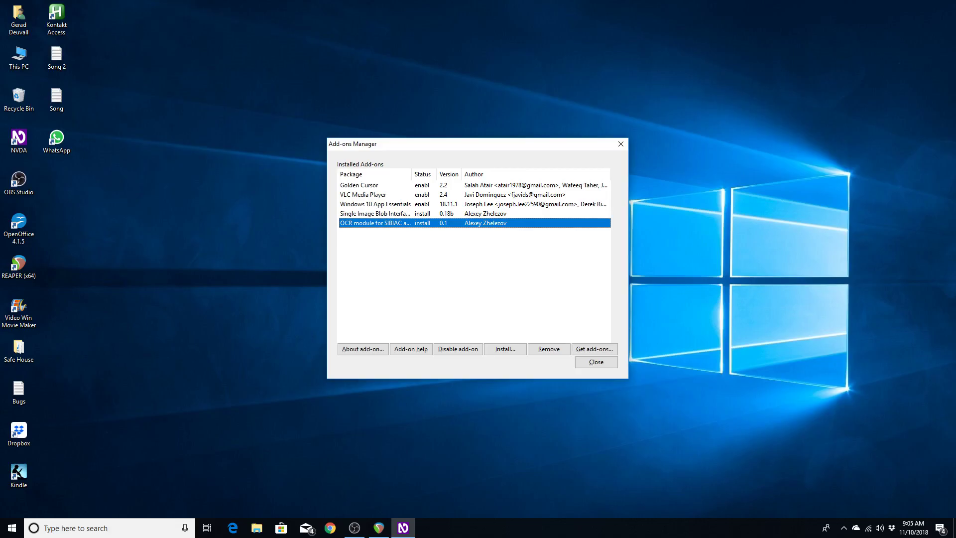
# Check both new Sibiac entries, close the Add-ons Manager and accept restarting NVDA
pyautogui.press('Up')
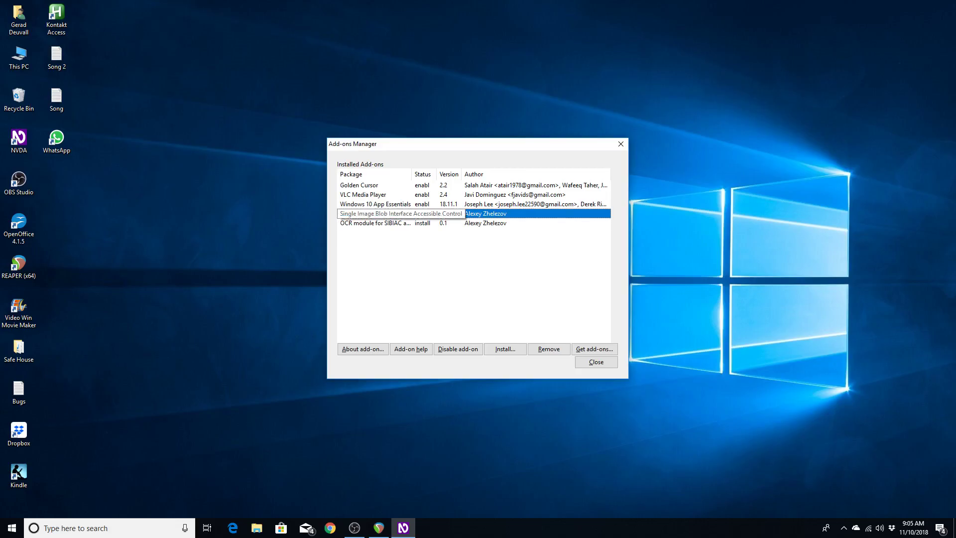
pyautogui.press('Down')
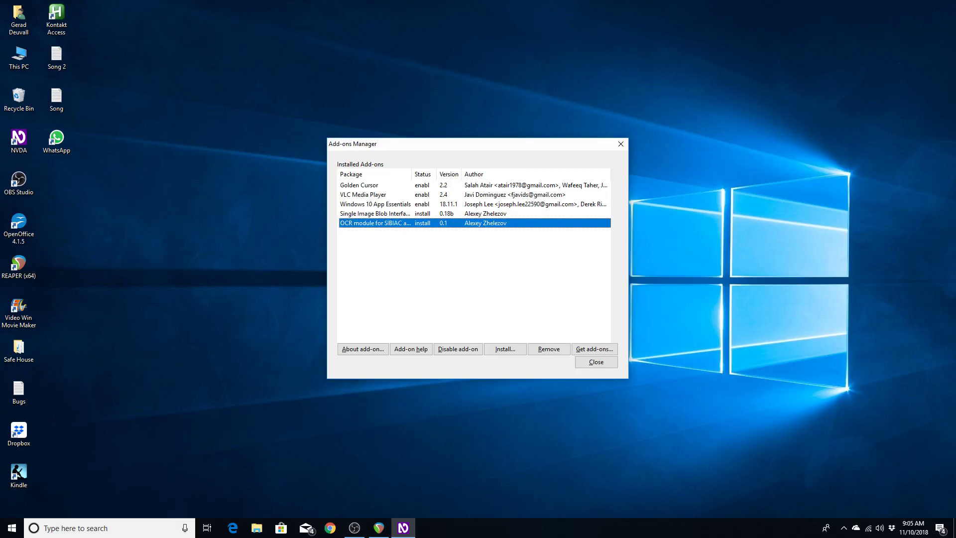
pyautogui.press('Escape')
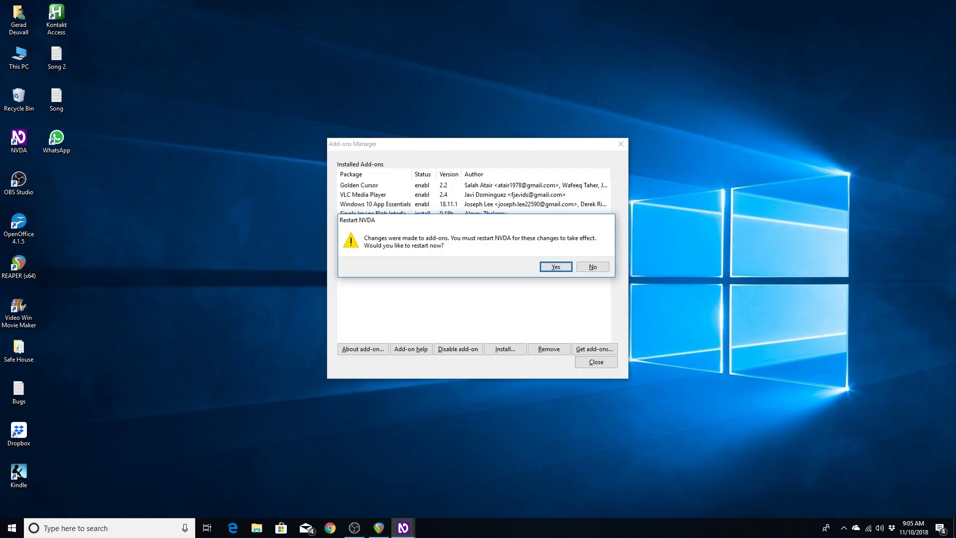
pyautogui.press('Return')
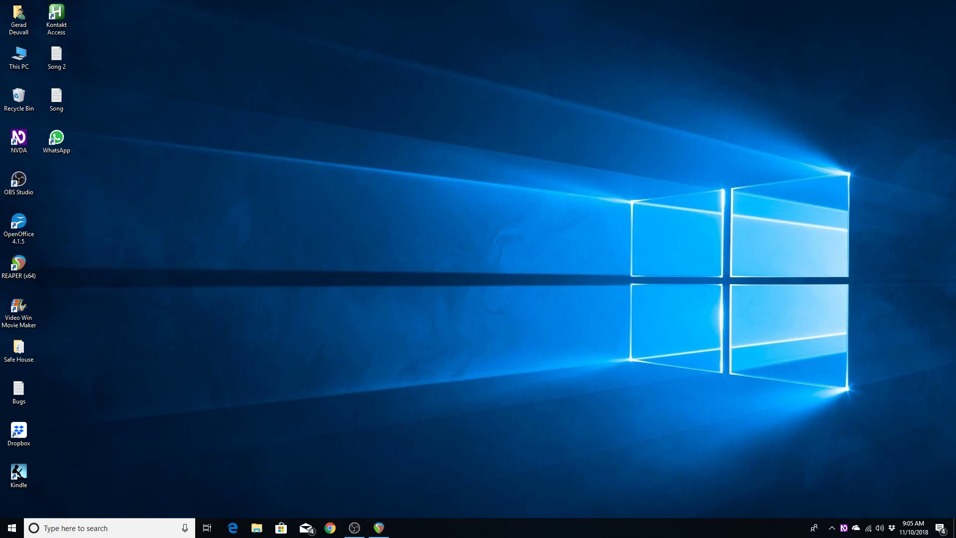
pyautogui.press('Insert+n')
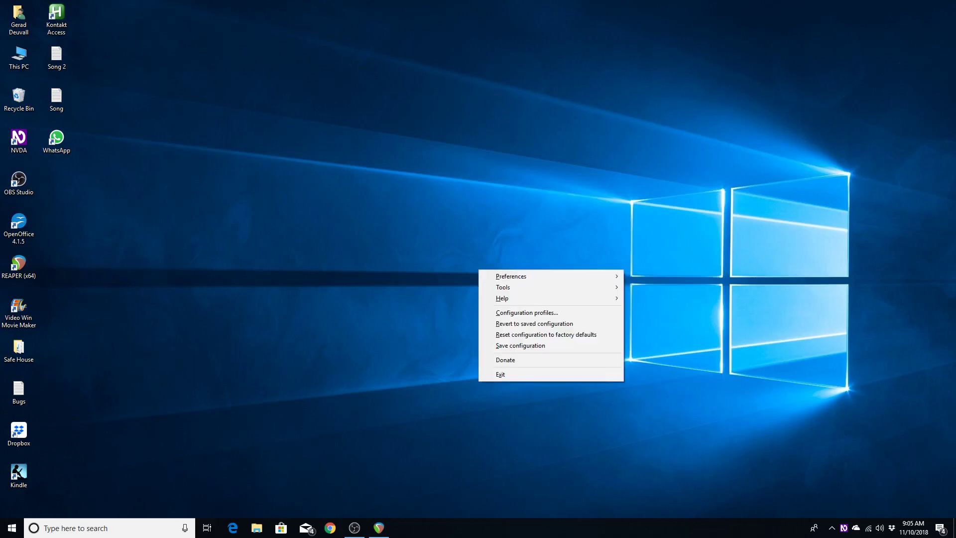
pyautogui.press('Down')
pyautogui.press('Down')
pyautogui.press('Right')
pyautogui.press('a')
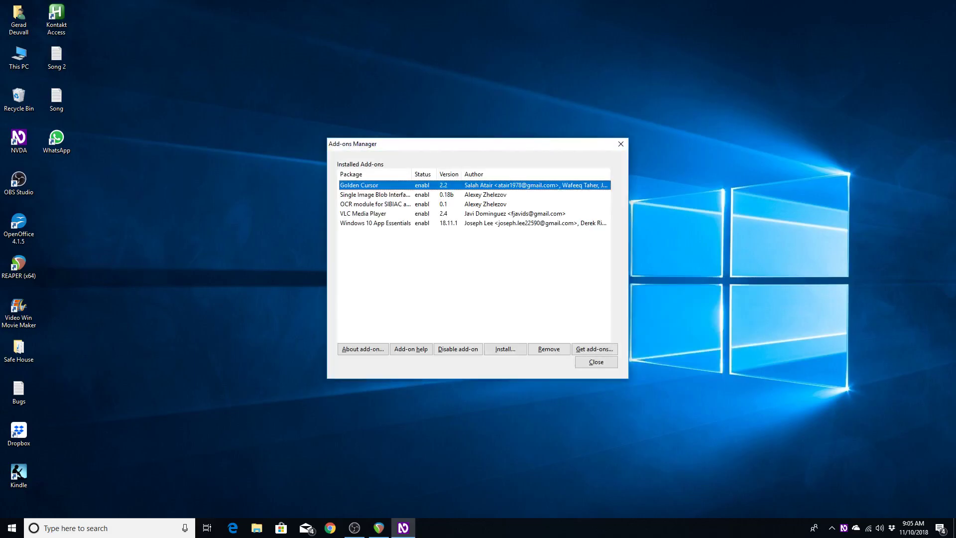
pyautogui.press('Down')
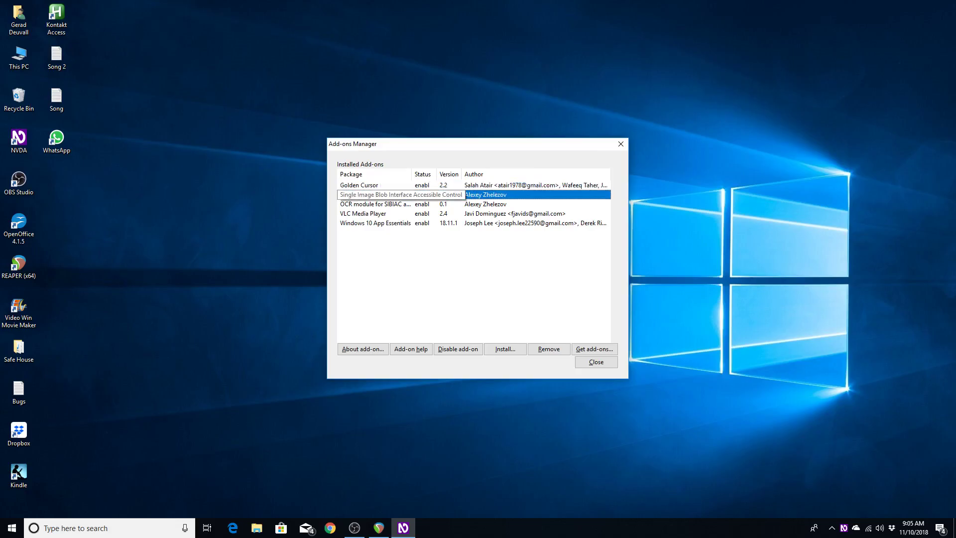
pyautogui.press('Down')
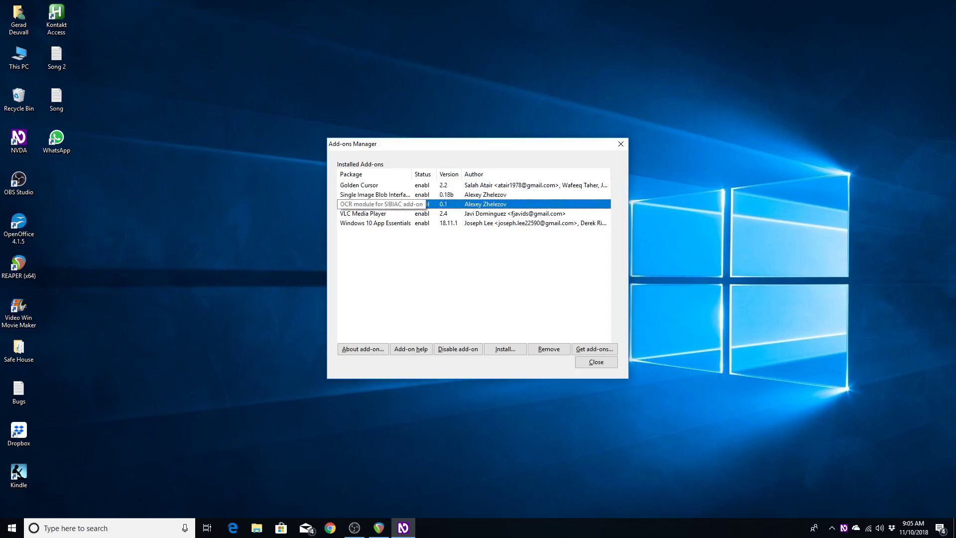
pyautogui.press('Escape')
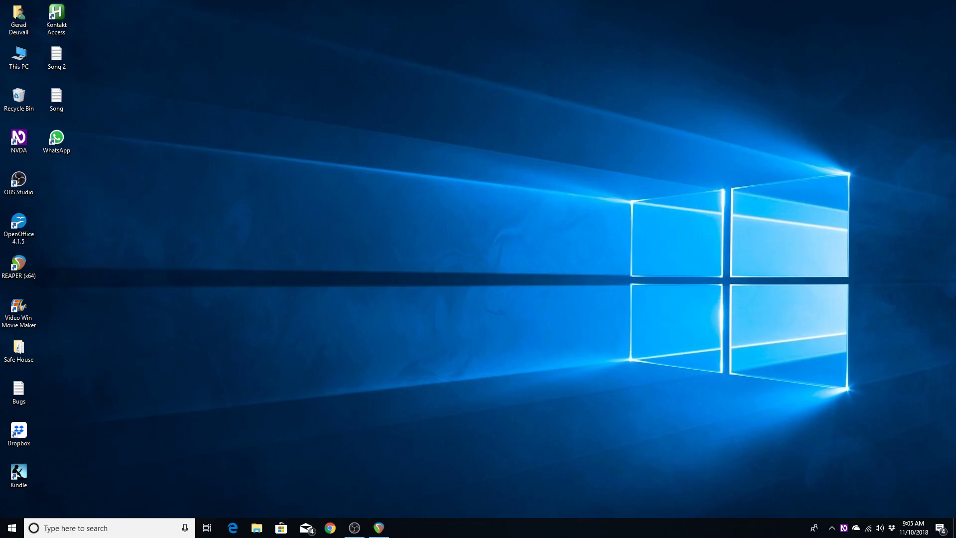
# Bring REAPER forward and review the Media Item Defaults preferences page and its search and dialog buttons
pyautogui.hotkey('alt', 'Tab')
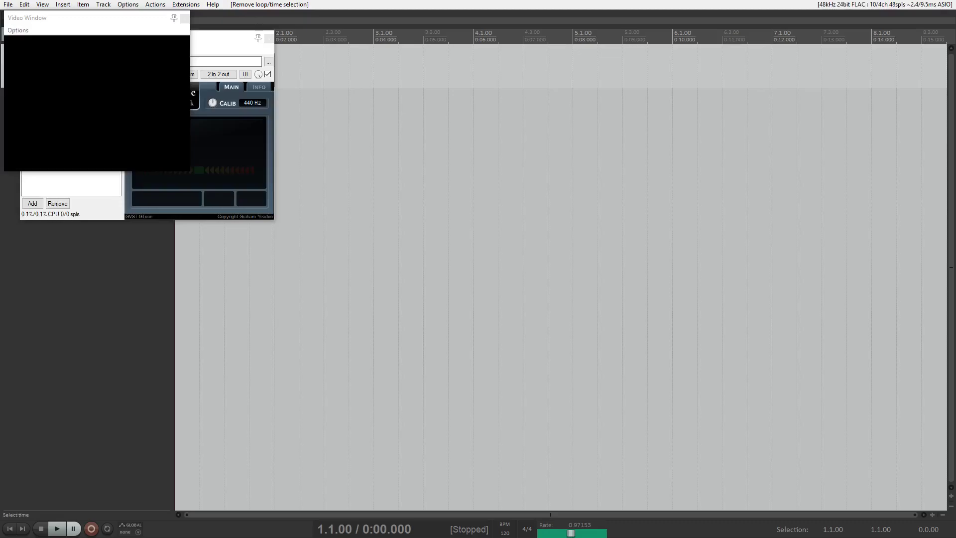
pyautogui.hotkey('ctrl', 'p')
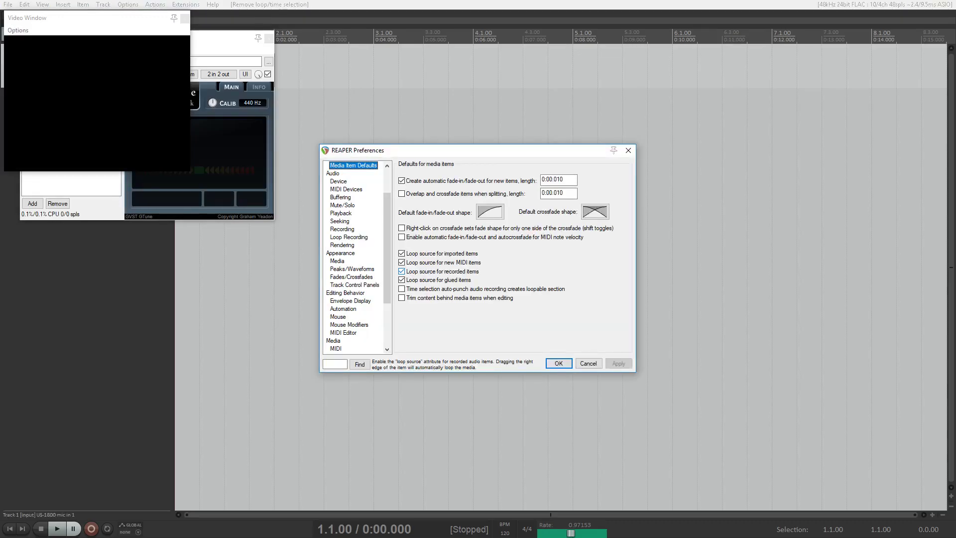
pyautogui.press('Down')
pyautogui.press('Up')
pyautogui.press('Tab')
pyautogui.press('Tab')
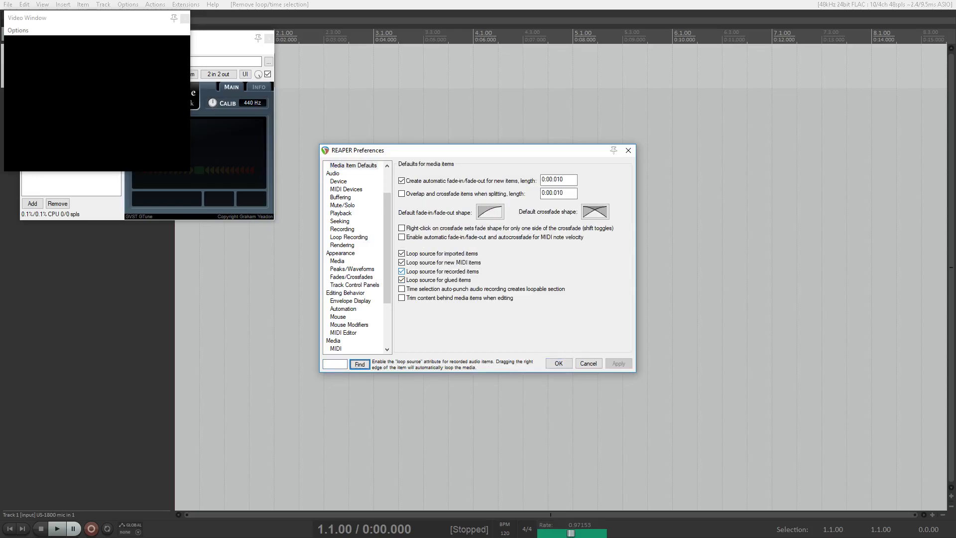
pyautogui.press('Tab')
pyautogui.press('Tab')
pyautogui.hotkey('shift', 'Tab')
pyautogui.press('Tab')
pyautogui.press('Tab')
pyautogui.press('Tab')
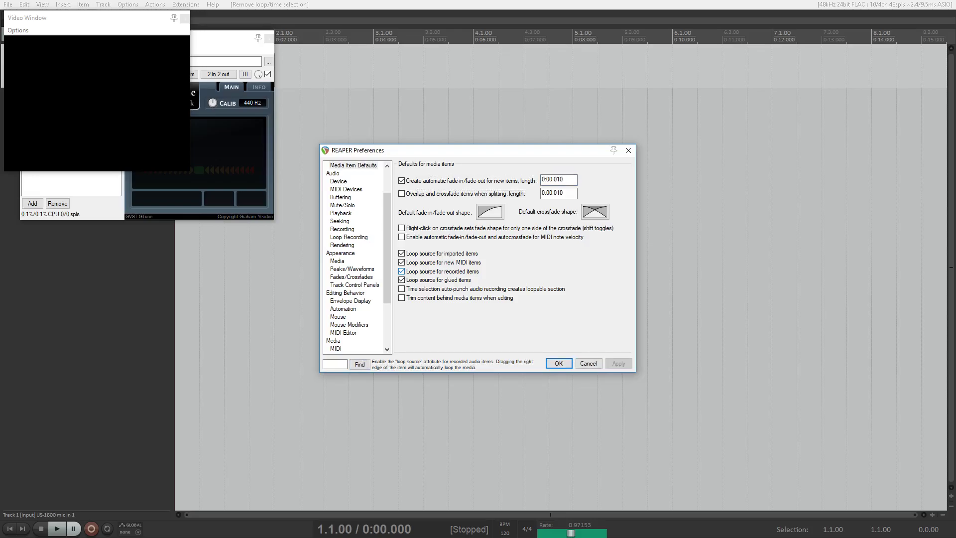
pyautogui.press('Tab')
pyautogui.press('Tab')
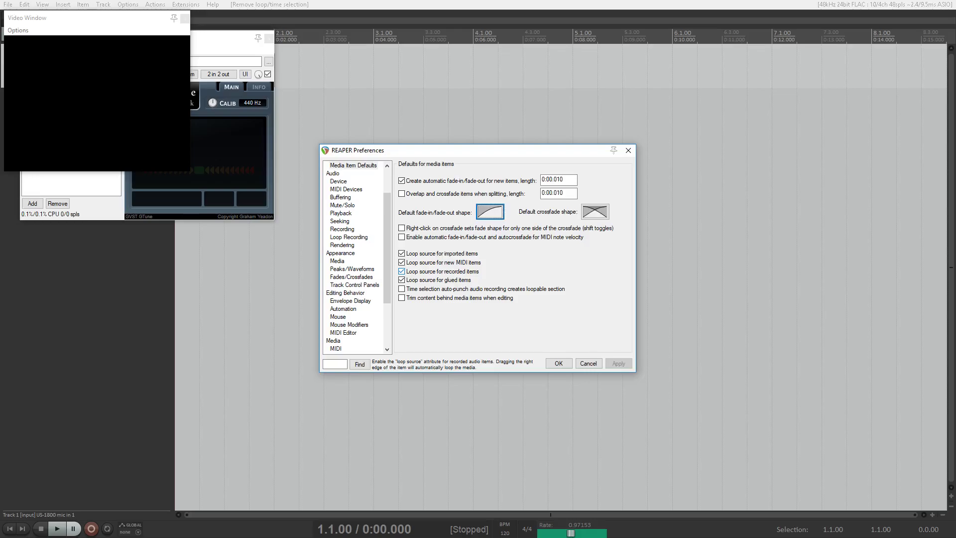
pyautogui.press('Tab')
pyautogui.press('Escape')
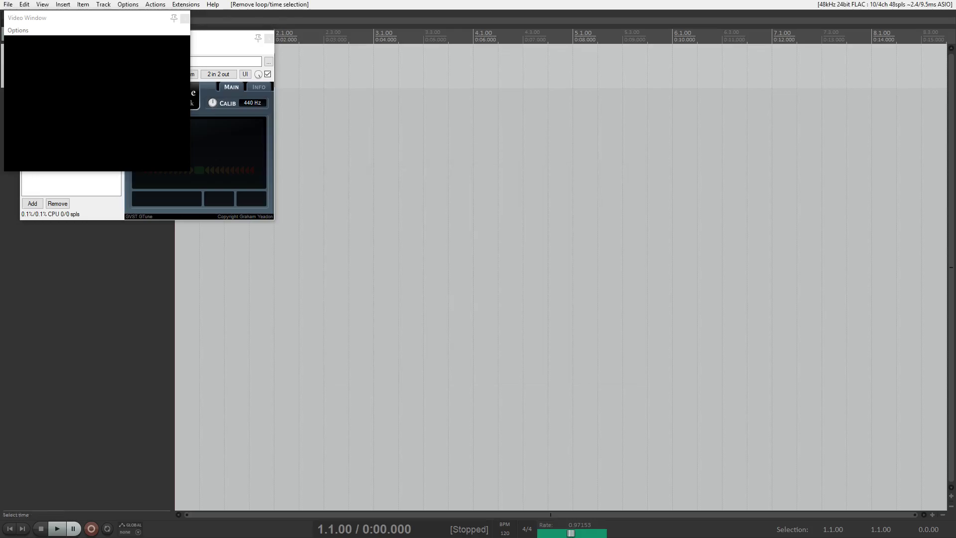
pyautogui.press('Escape')
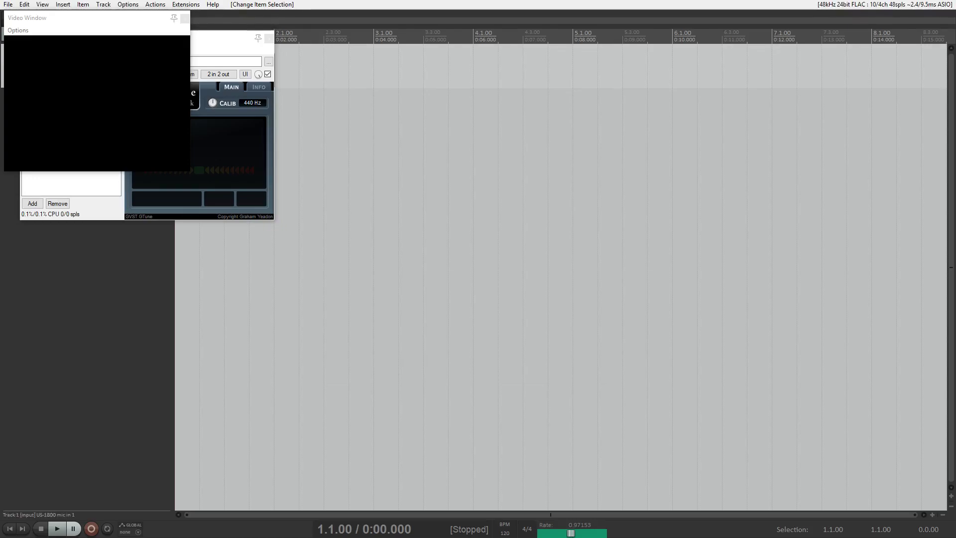
pyautogui.press('F2')
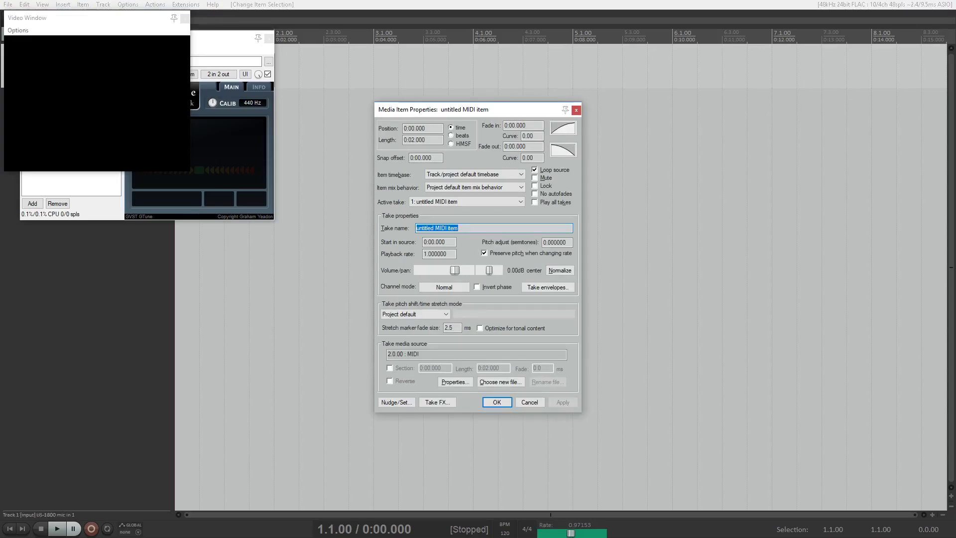
pyautogui.press('Tab')
pyautogui.press('Tab')
pyautogui.press('Tab')
pyautogui.press('Tab')
pyautogui.press('Tab')
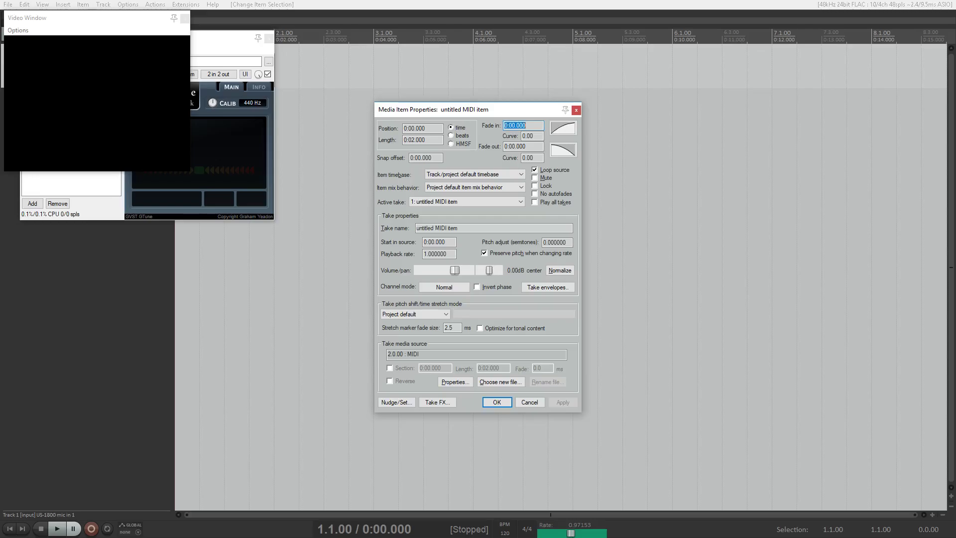
pyautogui.press('Tab')
pyautogui.press('Tab')
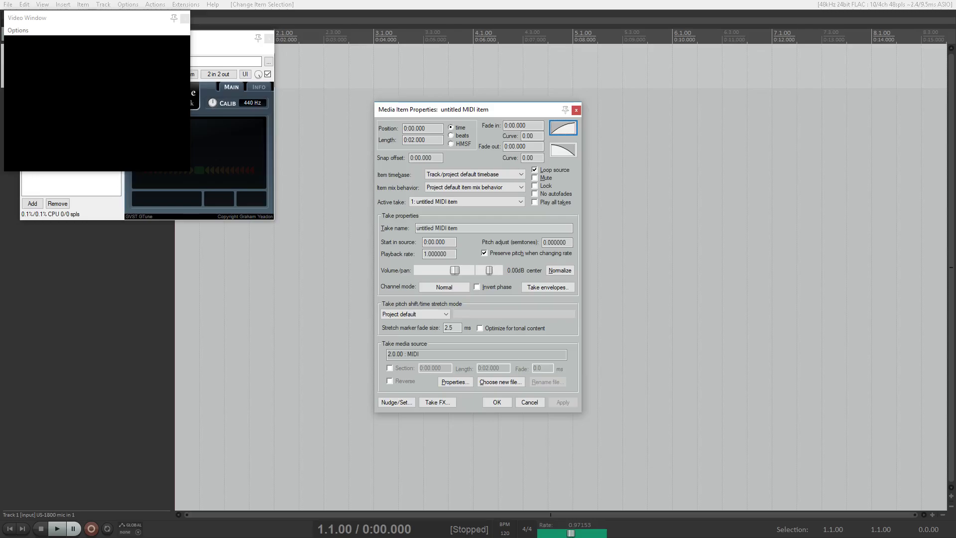
pyautogui.press('Tab')
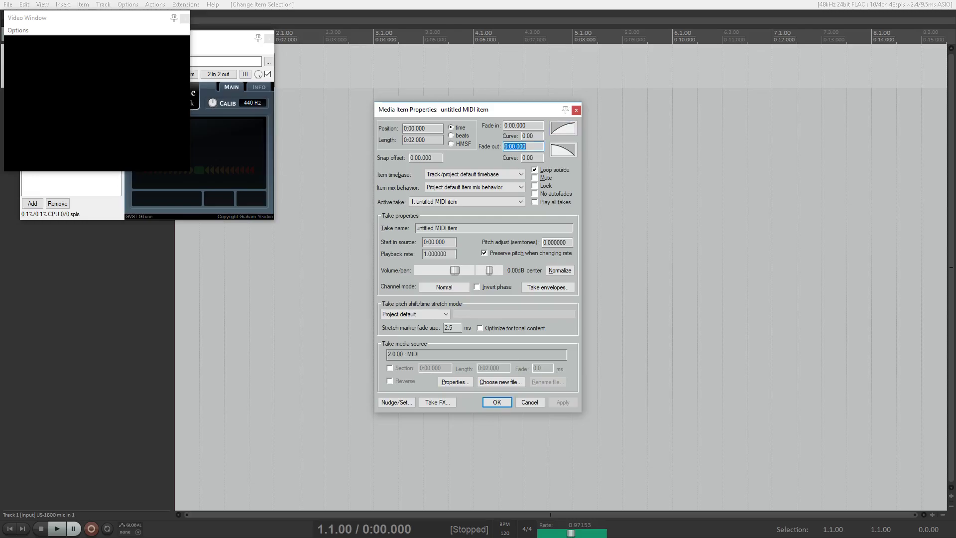
pyautogui.press('Tab')
pyautogui.press('Tab')
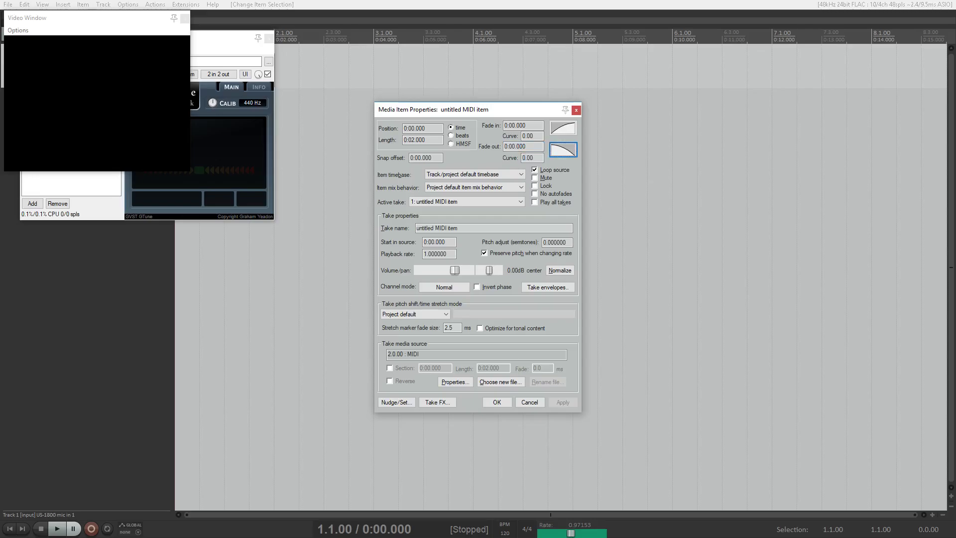
pyautogui.press('Escape')
pyautogui.press('Escape')
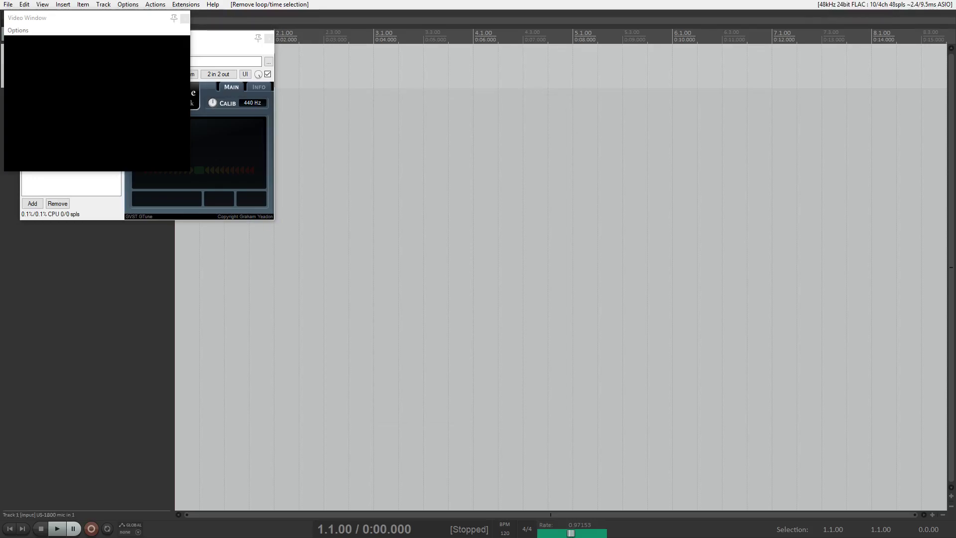
# Bring the Track 1 FX chain forward, select the GTune plugin and step to its preset controls
pyautogui.hotkey('shift', 'f')
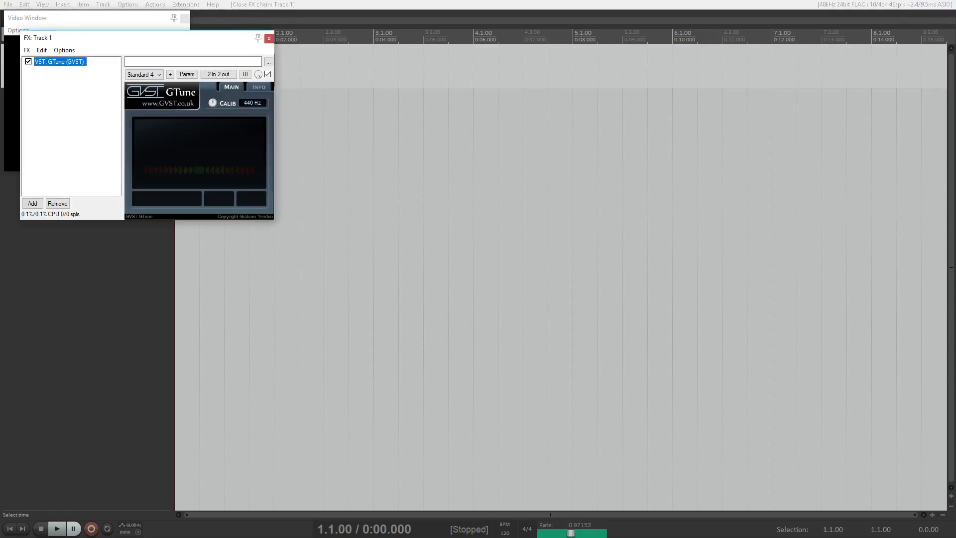
pyautogui.click(192, 61)
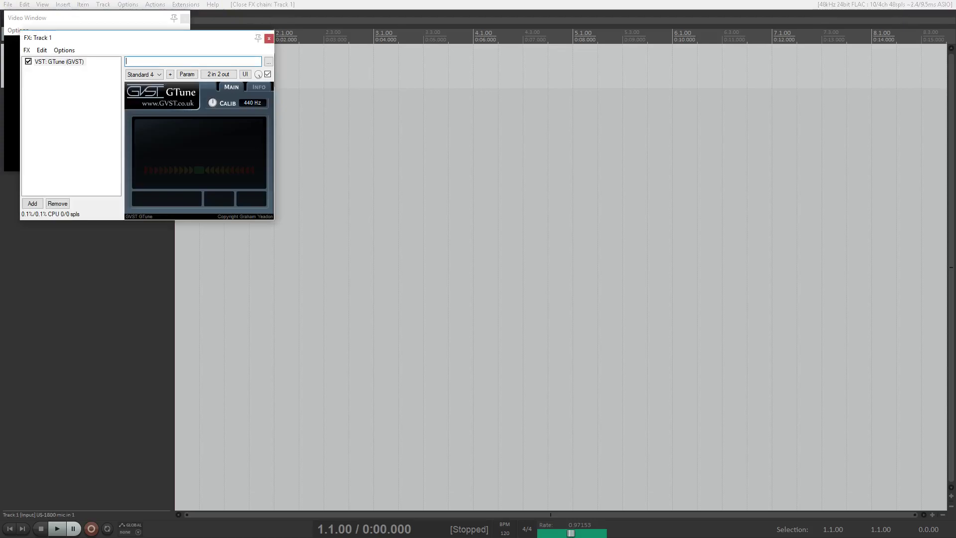
pyautogui.click(60, 61)
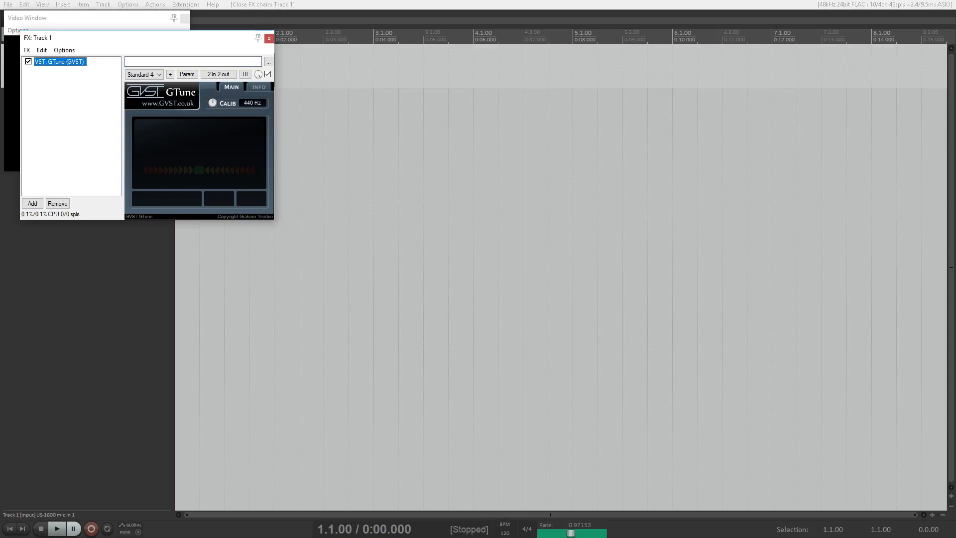
pyautogui.click(193, 61)
pyautogui.press('Tab')
pyautogui.press('Tab')
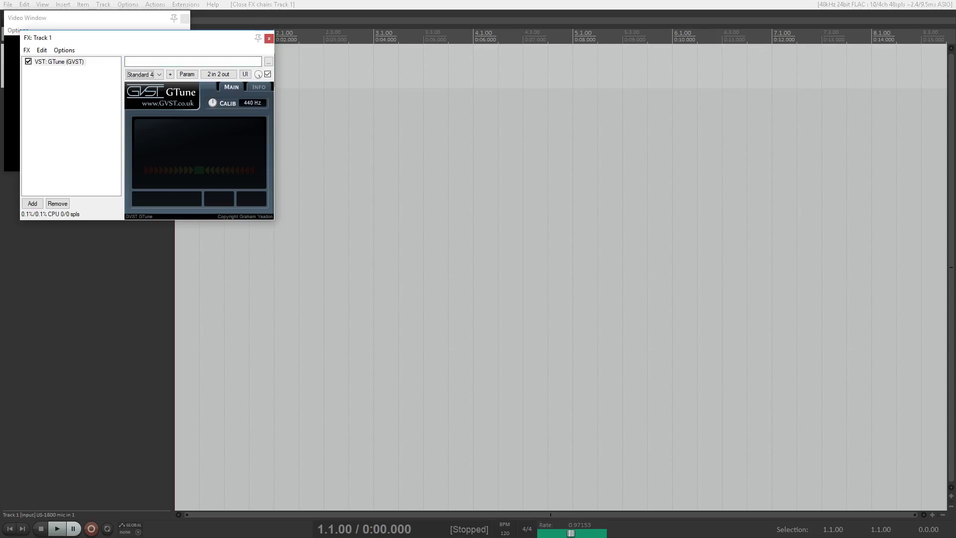
pyautogui.press('Tab')
pyautogui.press('Tab')
pyautogui.press('Tab')
pyautogui.press('Tab')
pyautogui.press('Tab')
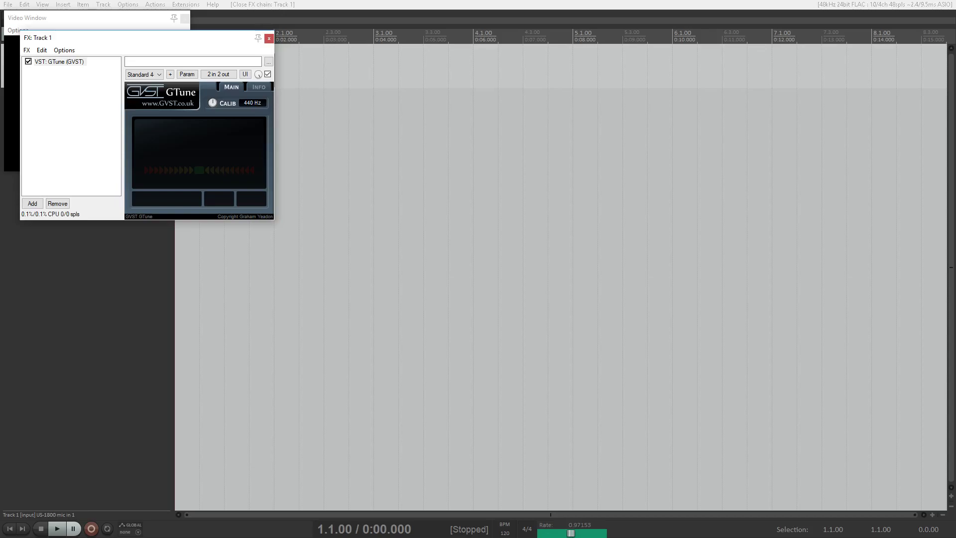